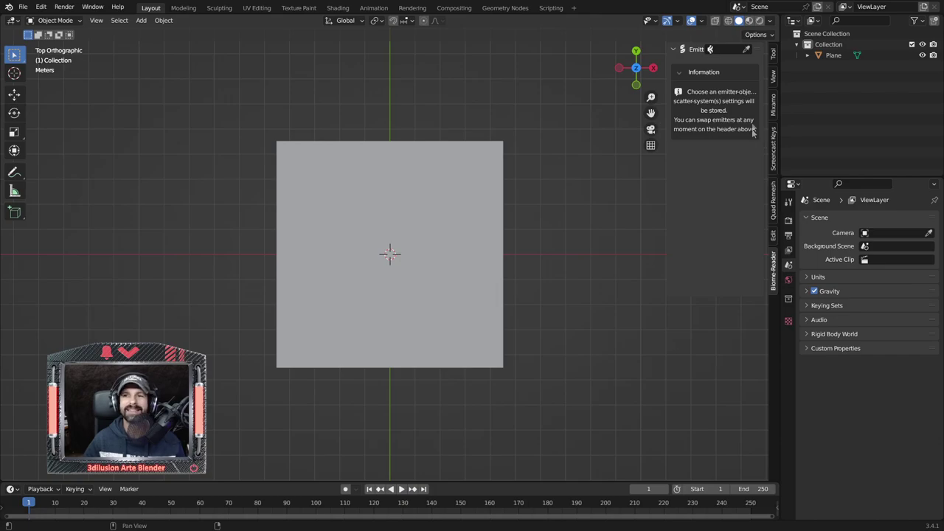
Assign the Plane as the Biome-Reader scatter emitter.
left_click(373, 223)
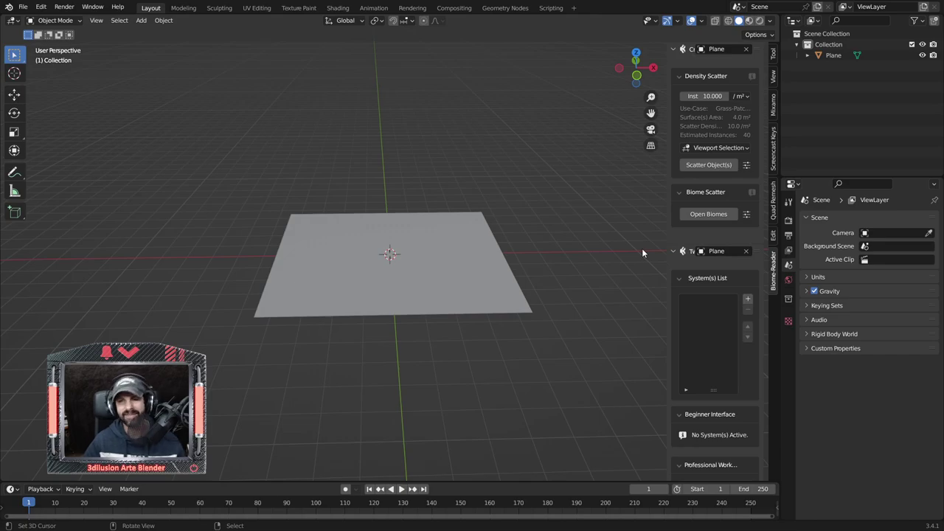
Open the biome library and browse the Bushes, Forest and Forest Floor biomes.
left_click(707, 217)
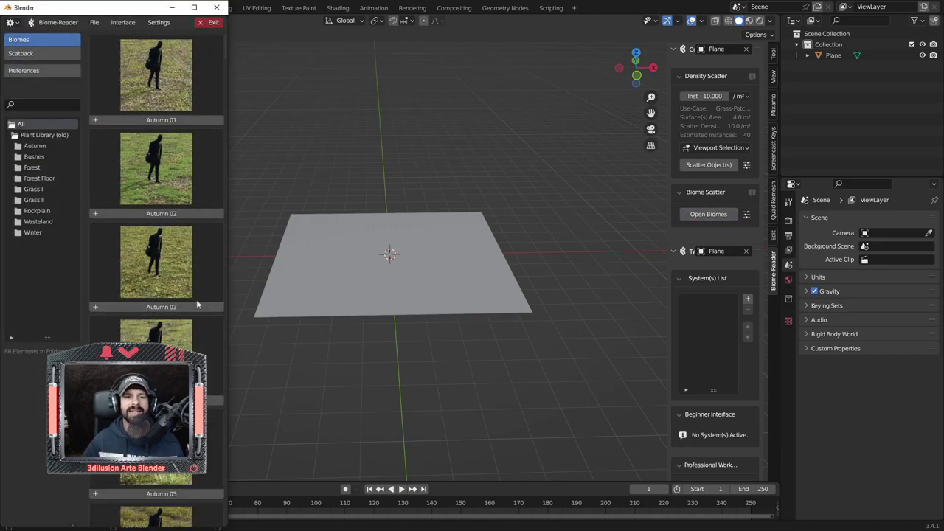
scroll(186, 294, "down", 3)
scroll(185, 295, "down", 3)
scroll(185, 295, "down", 3)
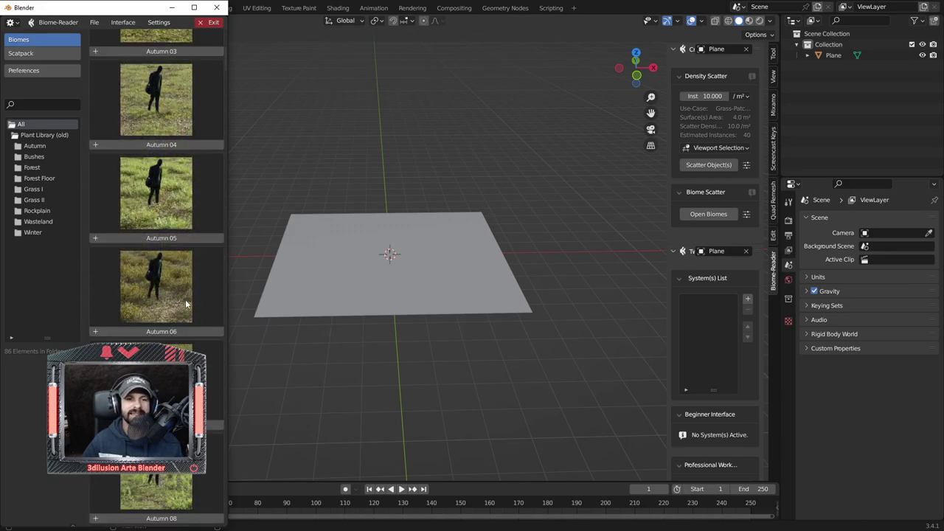
left_click(44, 157)
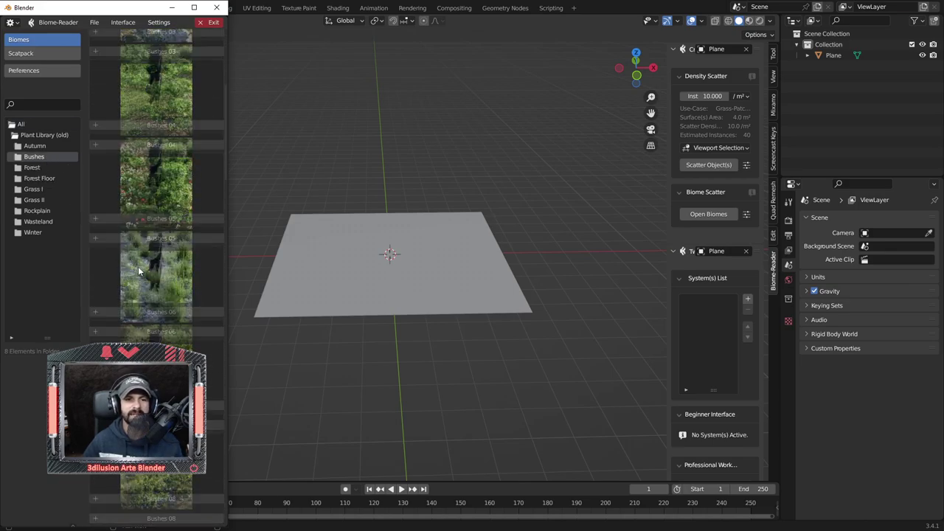
scroll(139, 271, "down", 2)
left_click(41, 167)
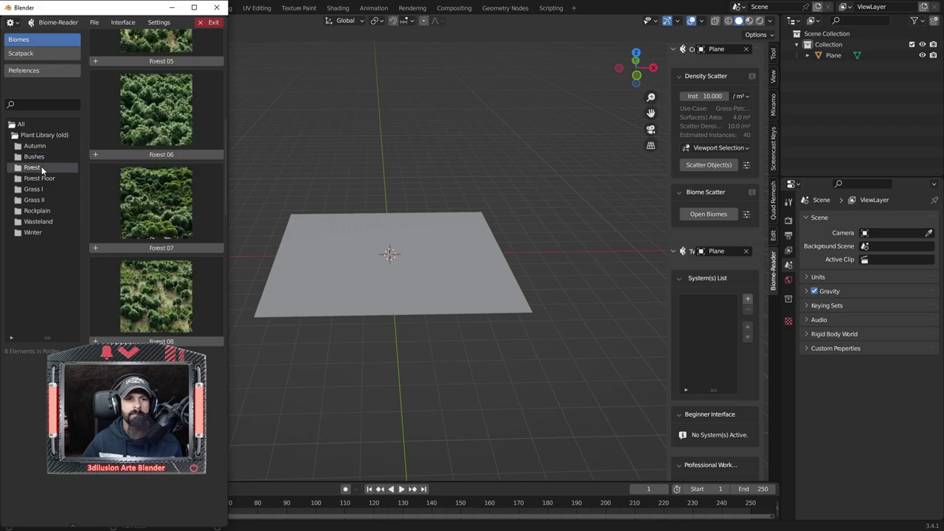
left_click(39, 179)
Browse Grass I, Grass II, Rockplain and Wasteland, then scatter Wasteland 07 onto the plane.
left_click(40, 191)
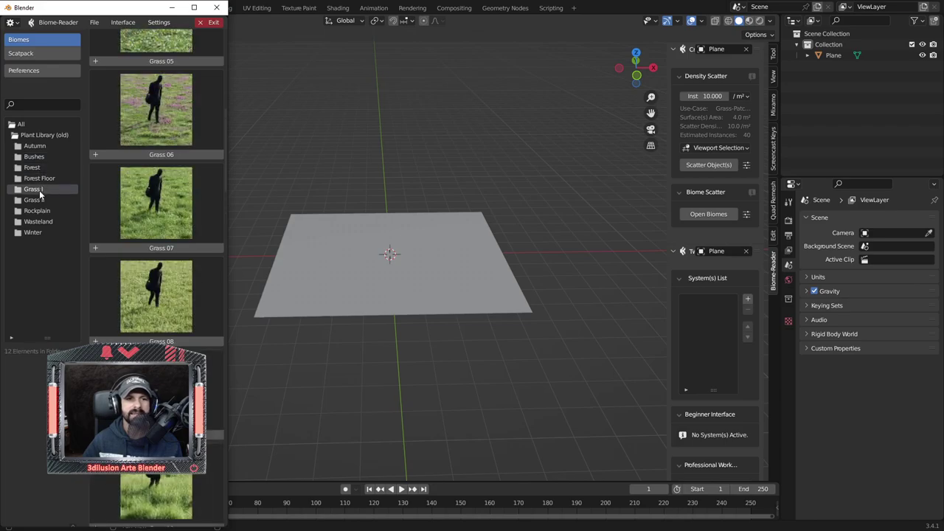
left_click(41, 201)
left_click(40, 211)
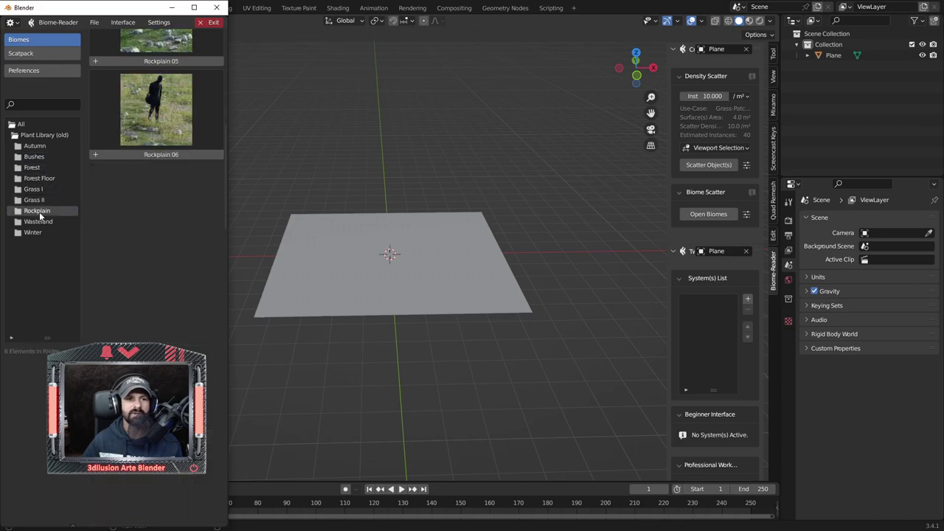
left_click(41, 223)
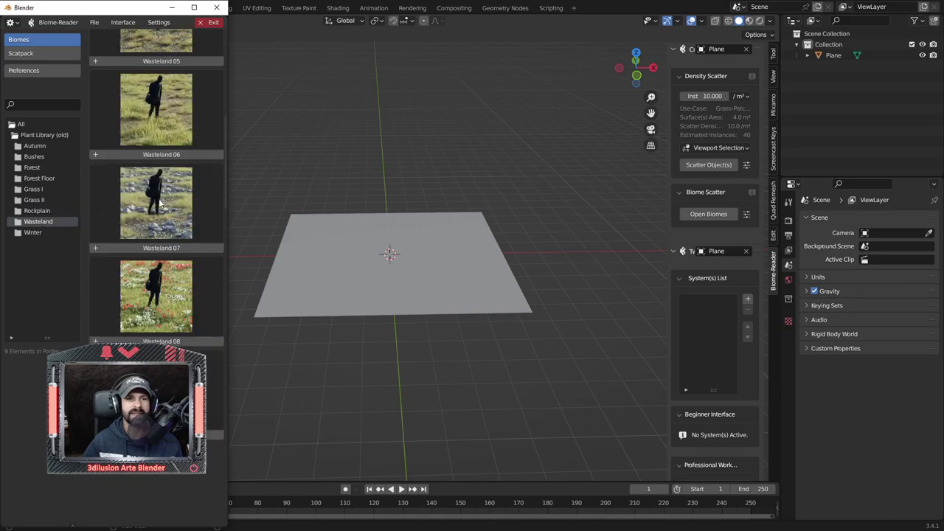
left_click(161, 248)
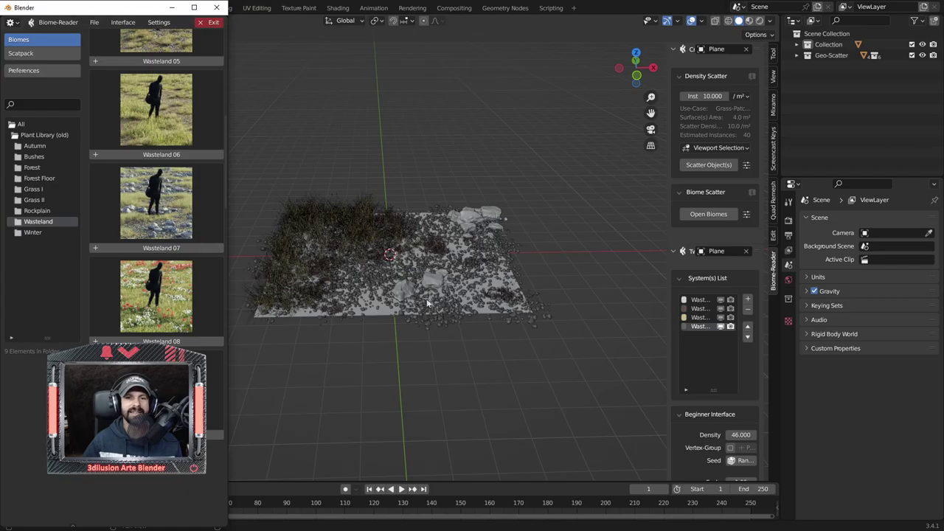
In Edit Mode from top view, stretch the plane's right edge outward.
scroll(428, 300, "up", 3)
mouse_move(428, 299)
middle_mouse_down()
mouse_move(547, 274)
mouse_move(399, 281)
mouse_move(443, 325)
middle_mouse_up()
scroll(399, 282, "down", 2)
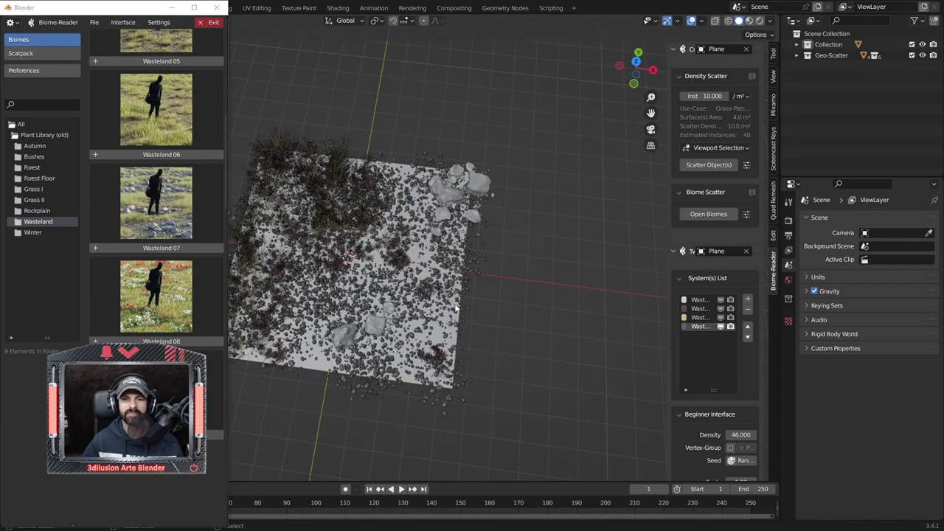
left_click(459, 311)
key("Tab")
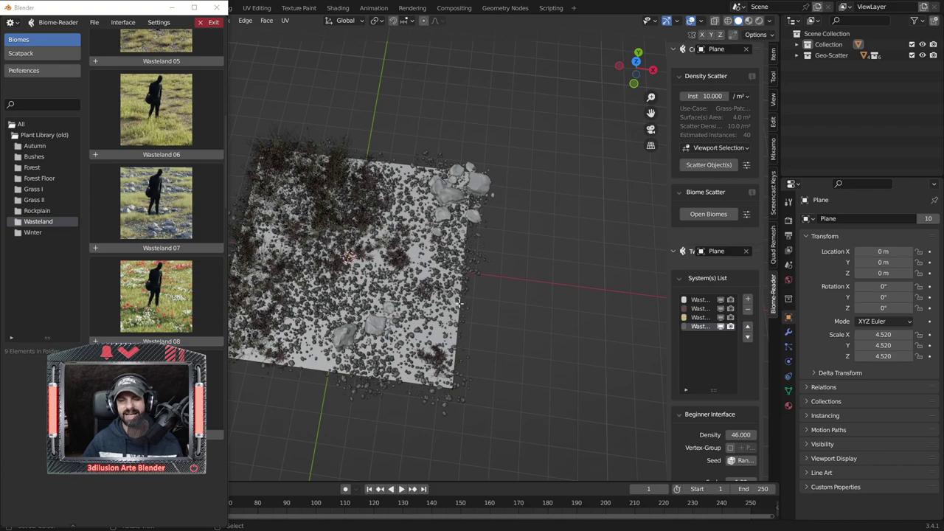
key("KP_7")
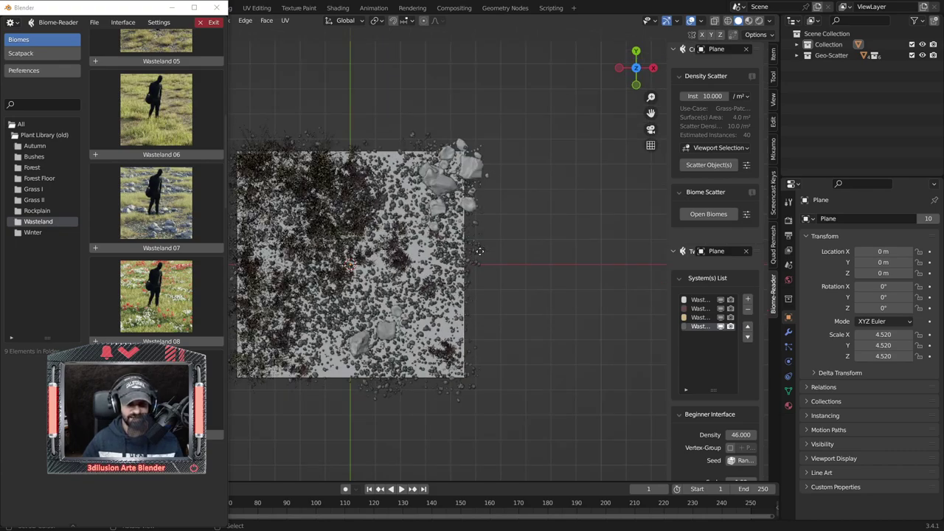
left_click_drag(480, 251, 567, 248)
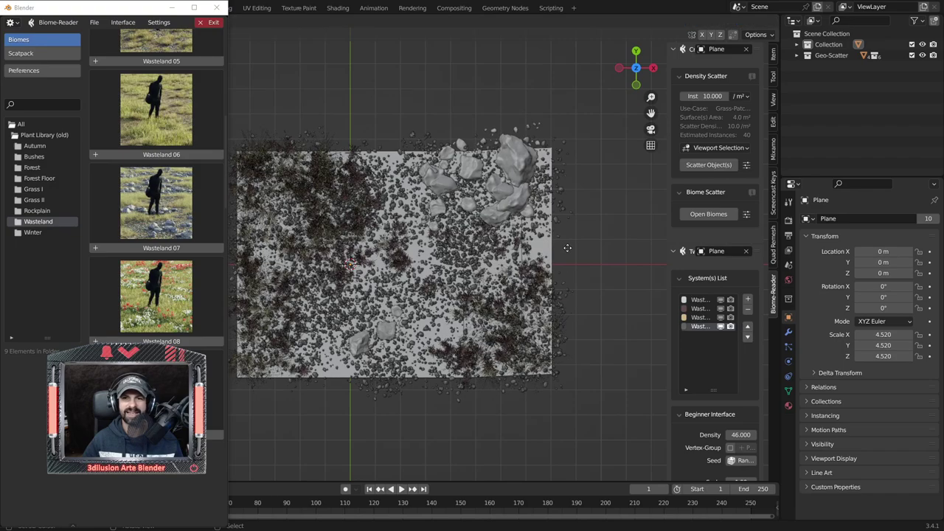
middle_click_drag(573, 284, 562, 203)
left_click_drag(562, 202, 606, 189)
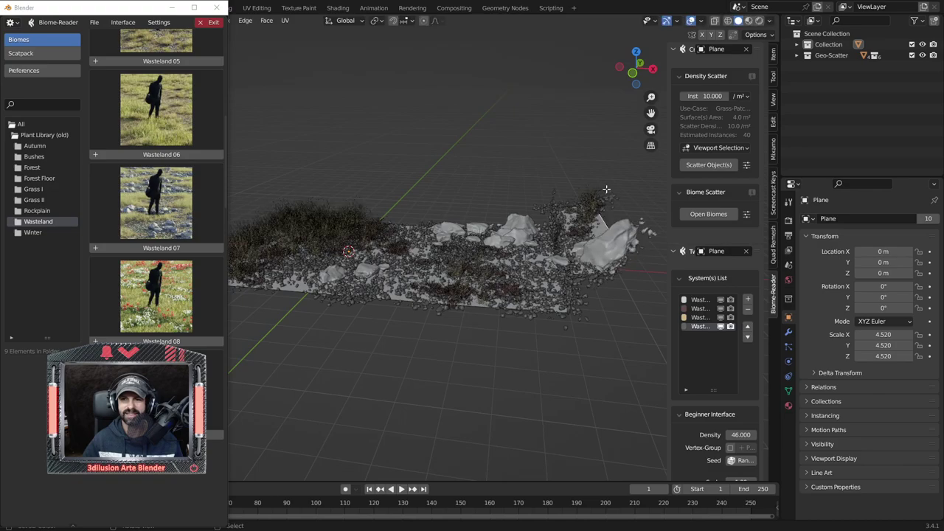
Extrude the right edge upward into a raised section under the scatter.
key("e")
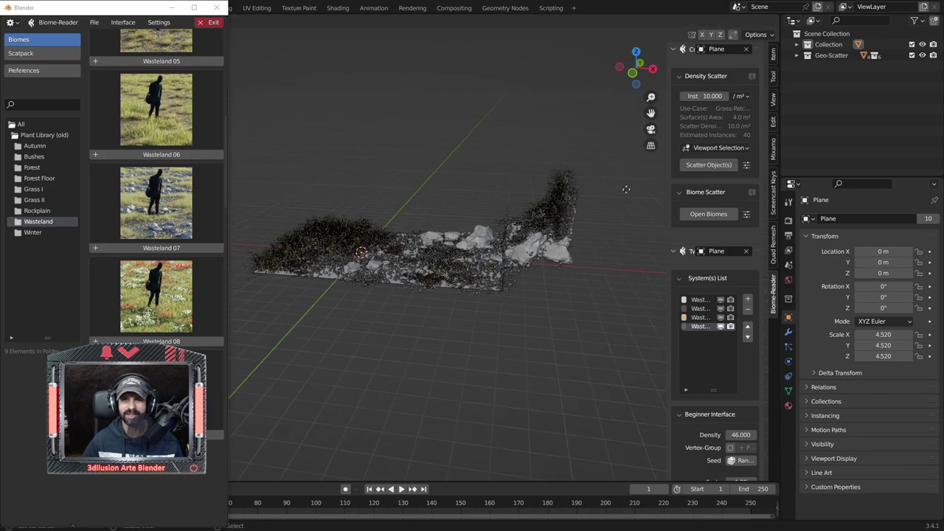
left_click(662, 193)
mouse_move(657, 221)
middle_mouse_down()
mouse_move(504, 334)
mouse_move(559, 107)
middle_mouse_up()
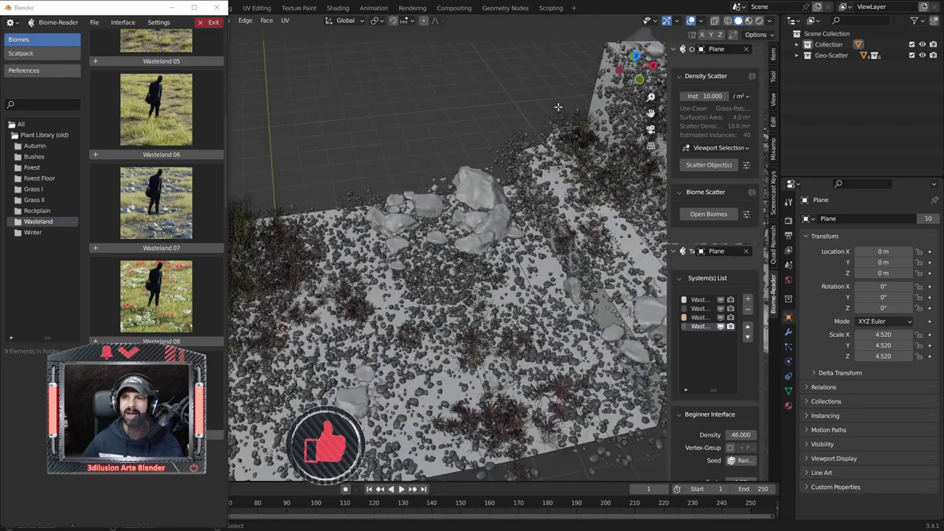
Set the render engine to Cycles on GPU Compute and switch to Rendered shading.
left_click(788, 219)
left_click(897, 218)
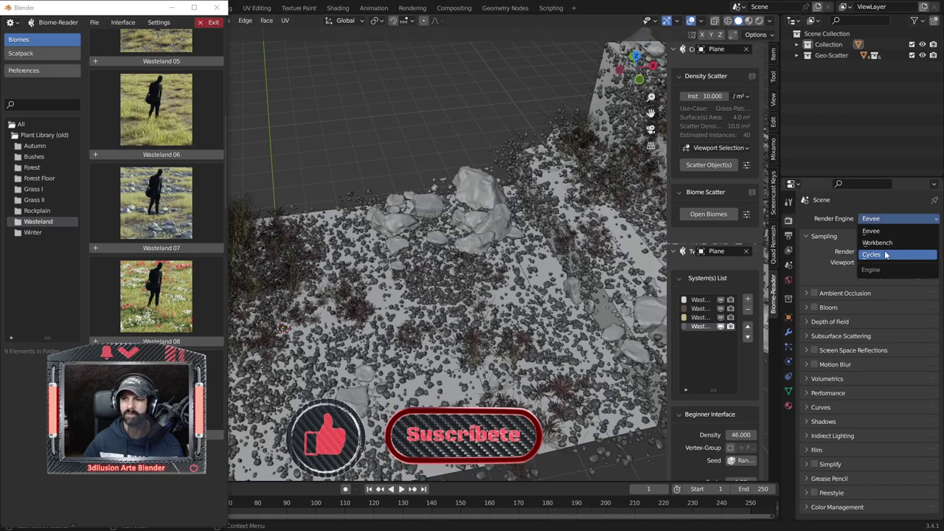
left_click(886, 255)
left_click(882, 245)
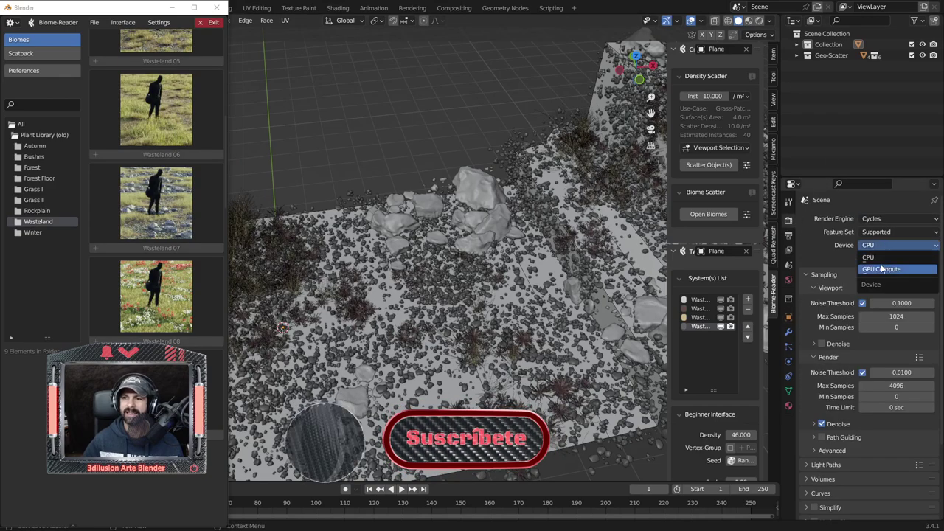
left_click(882, 269)
left_click(760, 20)
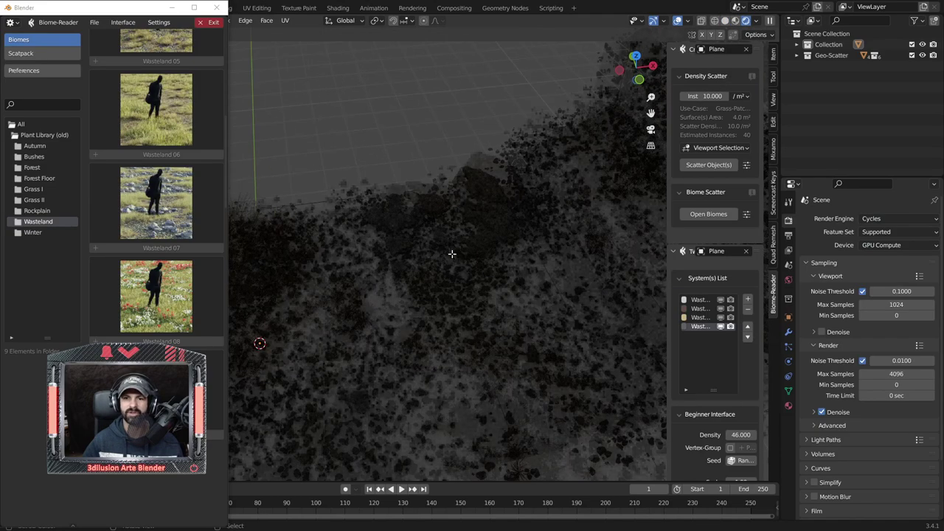
Leave Edit Mode and add a Sun light to the scene.
scroll(451, 254, "down", 3)
scroll(451, 253, "down", 3)
mouse_move(452, 253)
middle_mouse_down()
mouse_move(489, 233)
mouse_move(512, 243)
middle_mouse_up()
key("shift+a")
key("Escape")
key("Tab")
key("shift+a")
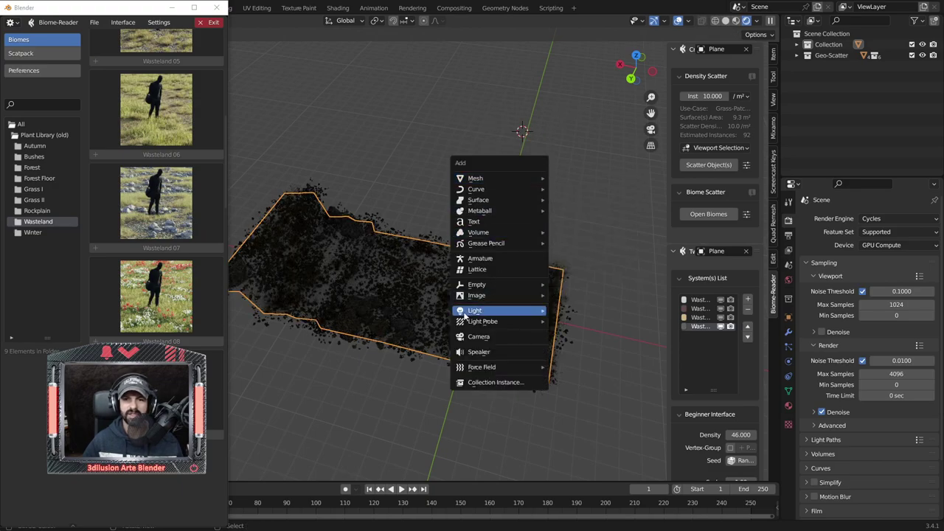
mouse_move(475, 311)
left_click(574, 329)
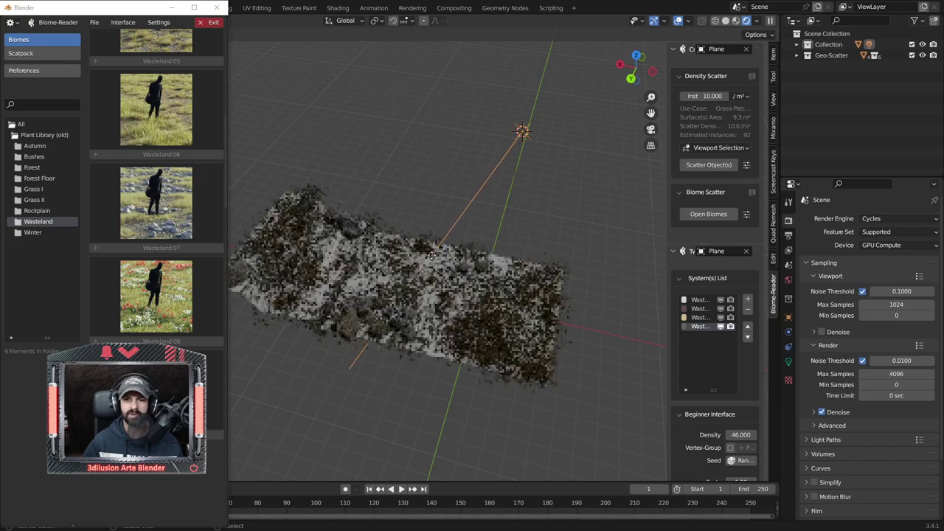
Give the sun a warm cream colour and strength 10.
left_click(788, 363)
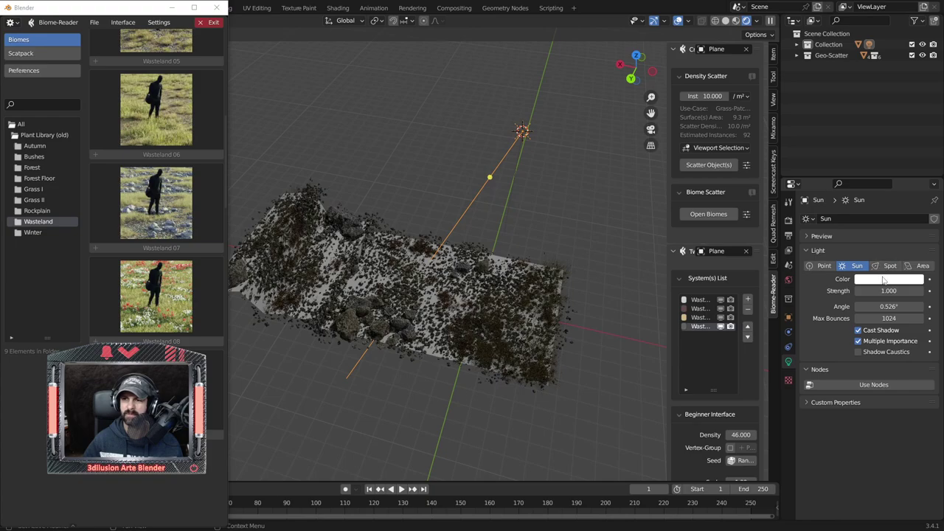
left_click(884, 280)
left_click_drag(868, 175, 864, 168)
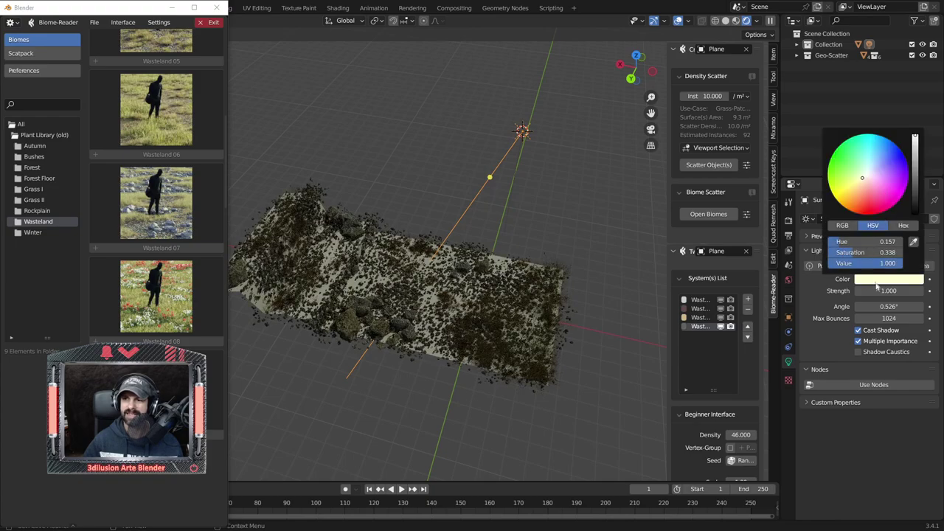
left_click_drag(889, 290, 922, 291)
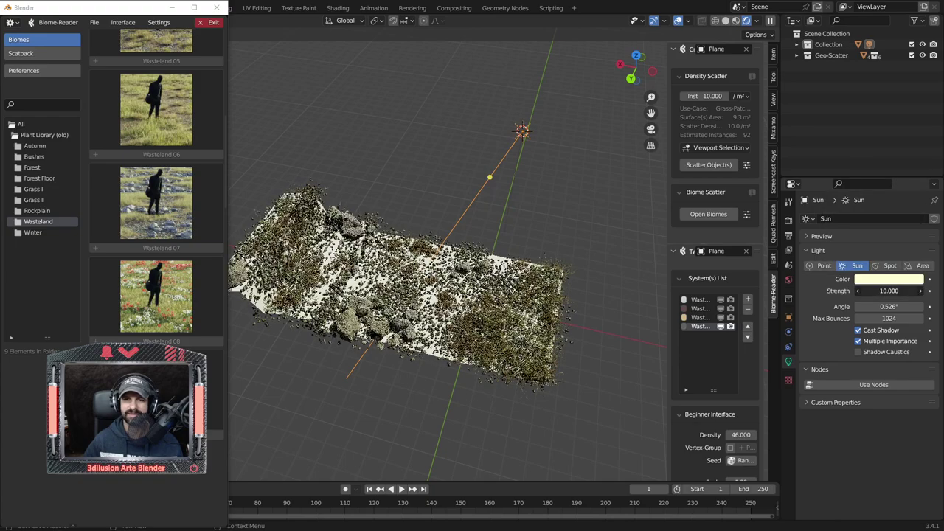
mouse_move(517, 221)
middle_mouse_down()
mouse_move(559, 197)
mouse_move(517, 194)
mouse_move(538, 218)
mouse_move(520, 238)
middle_mouse_up()
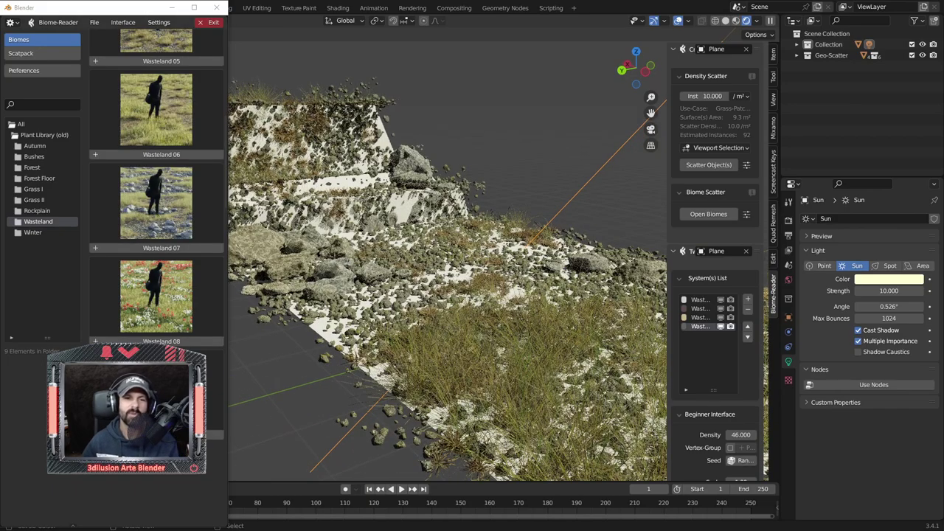
scroll(157, 185, "down", 1)
Scatter the Wasteland 09 biome onto the plane as an extra grass layer.
scroll(156, 221, "down", 5)
left_click(160, 316)
mouse_move(442, 296)
middle_mouse_down()
mouse_move(472, 281)
mouse_move(490, 314)
middle_mouse_up()
scroll(490, 314, "down", 3)
Give the plane a new material with a near-black brown base colour (value 0.010).
left_click(420, 341)
left_click(789, 406)
left_click(859, 264)
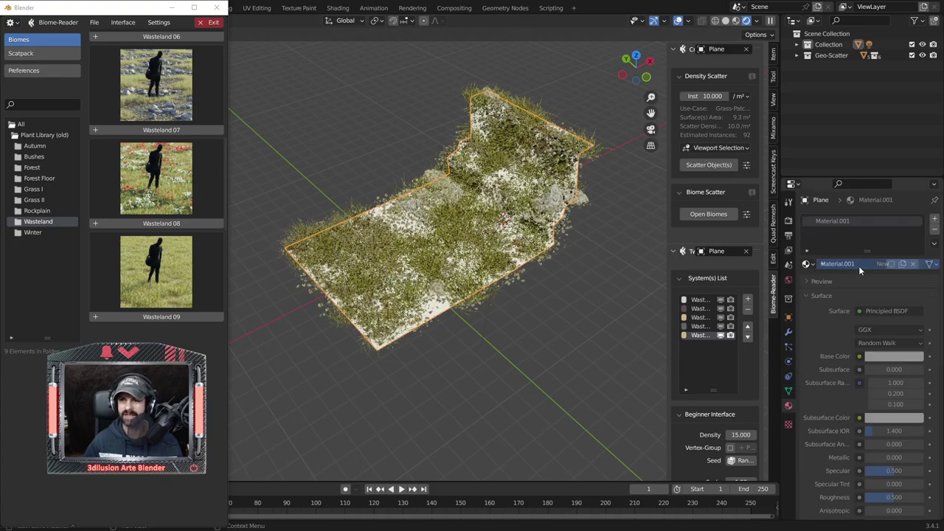
left_click(895, 357)
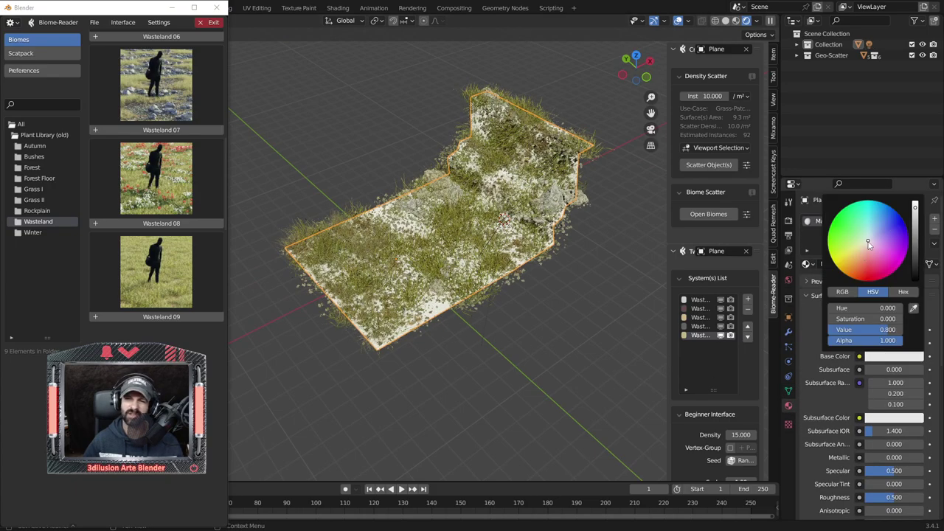
left_click(853, 267)
left_click_drag(915, 209, 915, 273)
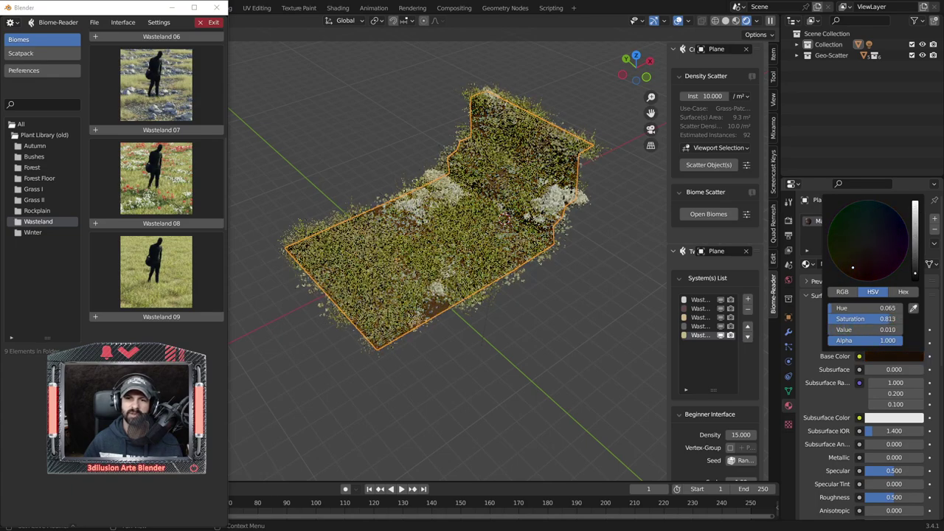
left_click(599, 353)
Orbit and zoom in close to inspect the grass scatter over the dark ground.
mouse_move(434, 334)
middle_mouse_down()
mouse_move(523, 331)
mouse_move(517, 367)
mouse_move(471, 320)
middle_mouse_up()
scroll(525, 326, "up", 3)
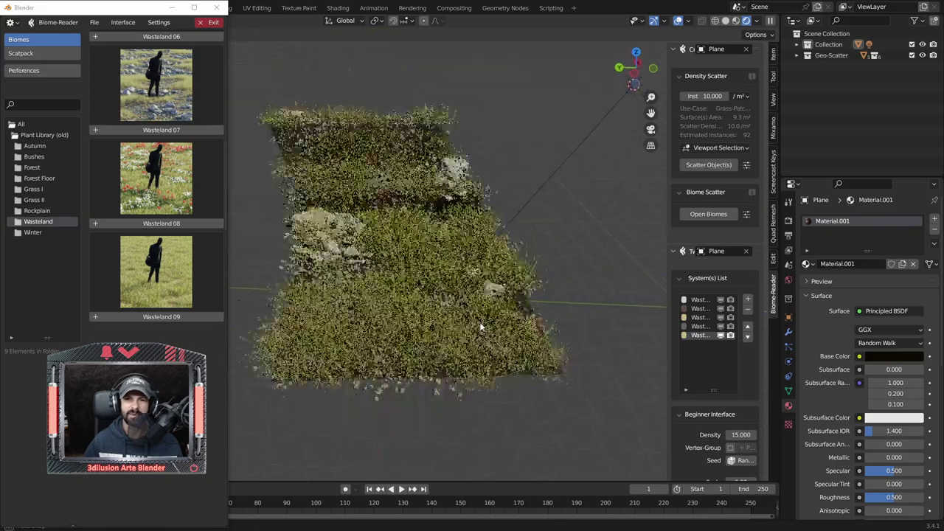
scroll(471, 320, "up", 3)
scroll(463, 367, "up", 3)
middle_click_drag(463, 366, 473, 333)
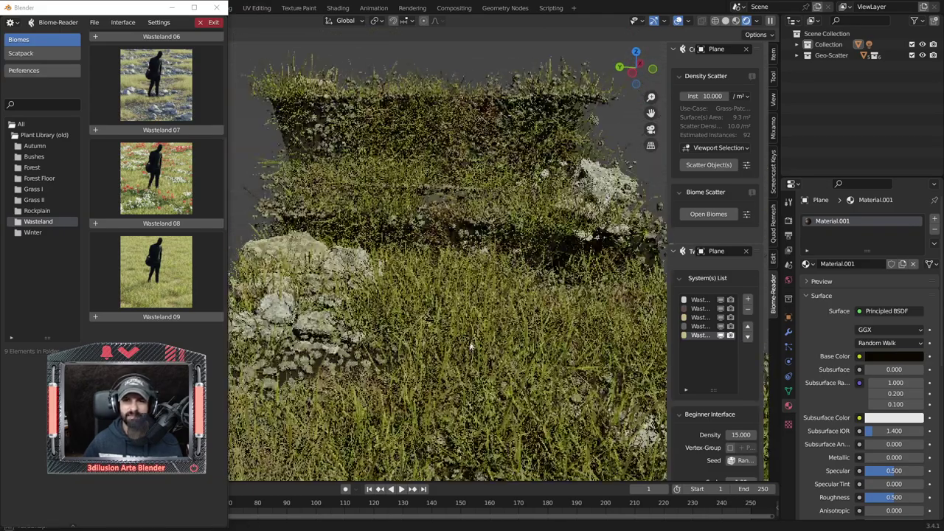
scroll(487, 314, "down", 2)
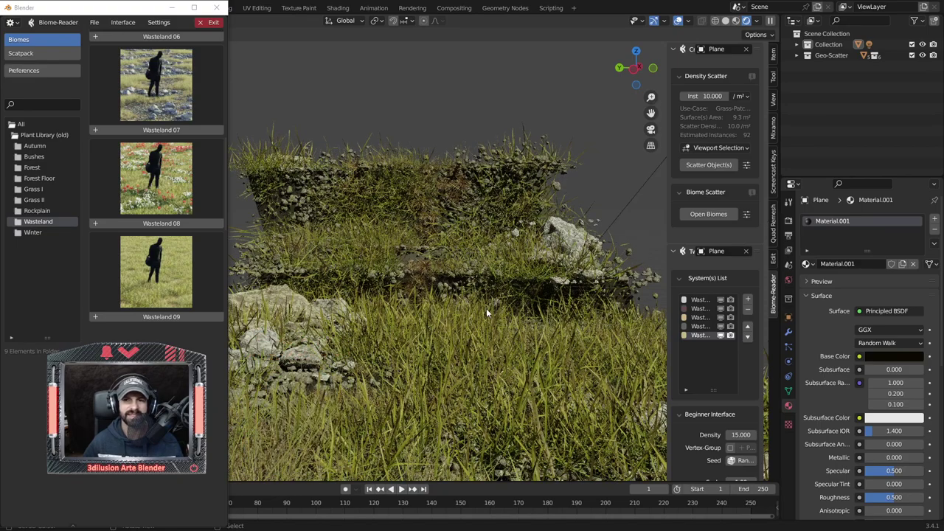
scroll(486, 314, "down", 5)
mouse_move(487, 313)
middle_mouse_down()
mouse_move(438, 333)
mouse_move(383, 335)
mouse_move(397, 323)
middle_mouse_up()
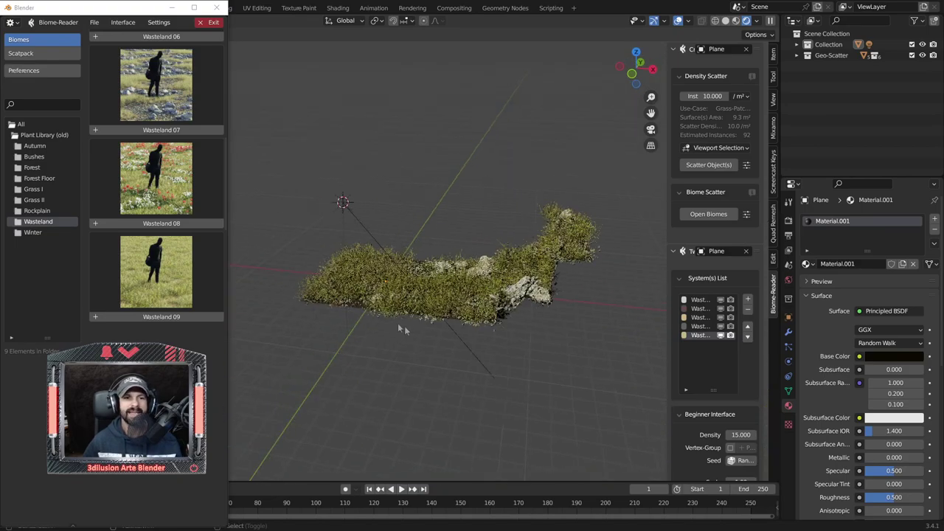
Show the Winter biomes and add a new plane from top view.
left_click(49, 235)
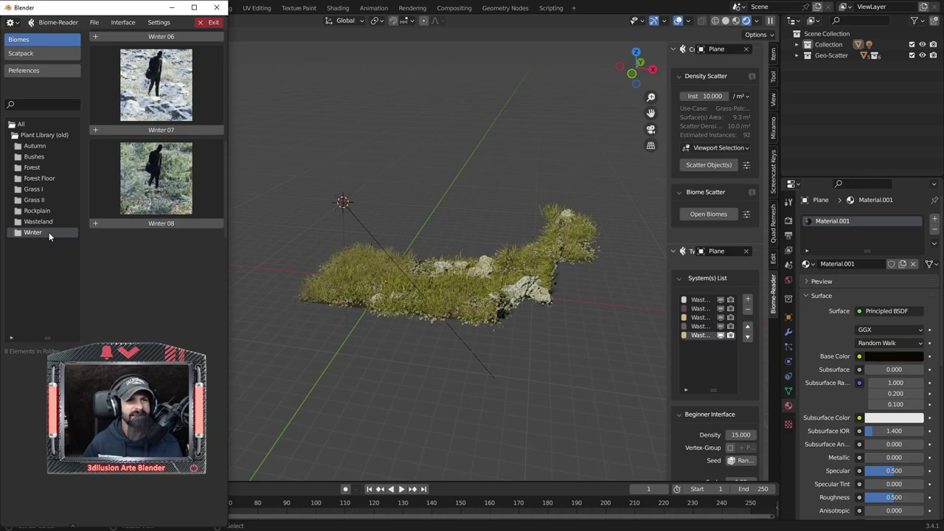
middle_click_drag(405, 274, 427, 293)
key("KP_7")
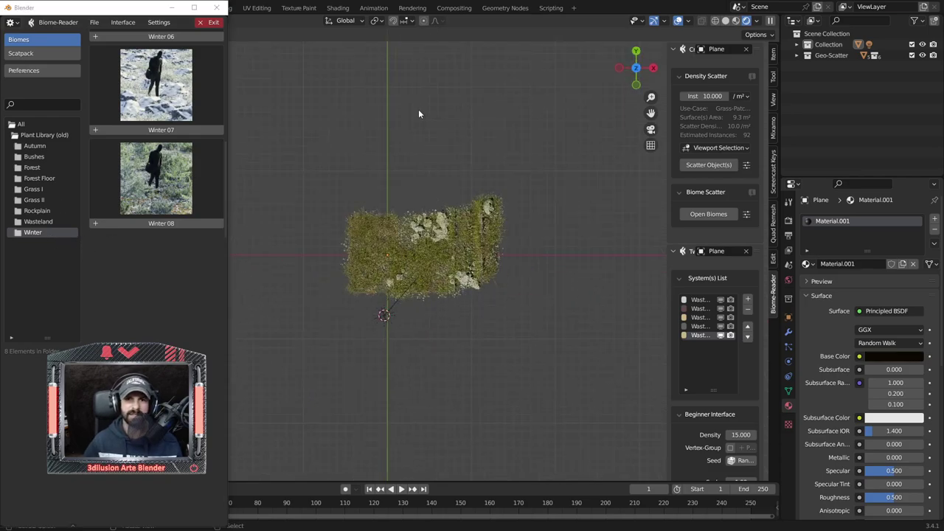
key("shift+a")
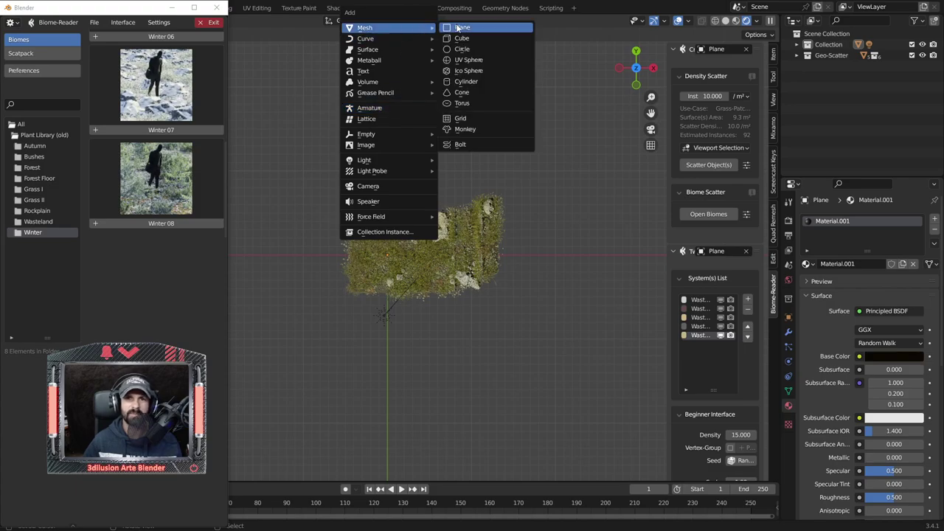
left_click(459, 27)
mouse_move(432, 184)
middle_mouse_down()
mouse_move(462, 141)
mouse_move(430, 208)
mouse_move(437, 176)
mouse_move(438, 350)
middle_mouse_up()
scroll(588, 158, "up", 3)
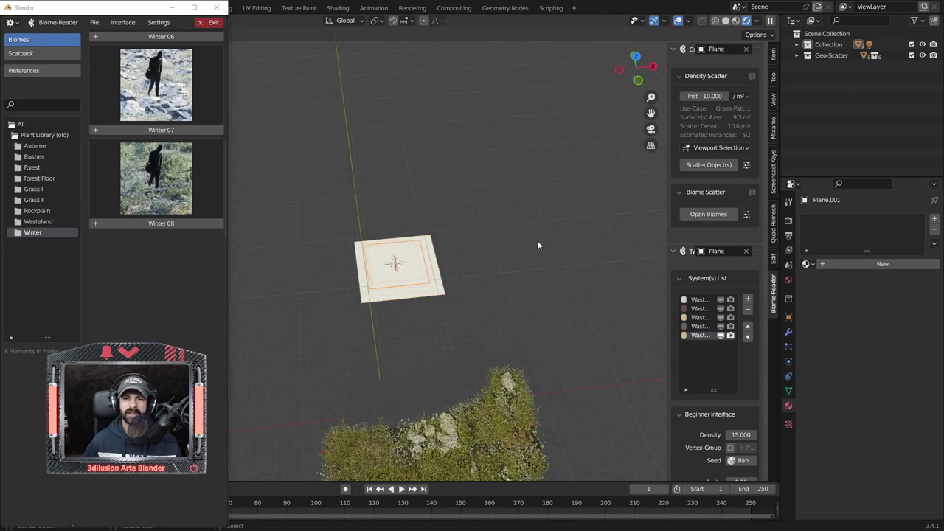
scroll(538, 246, "down", 3)
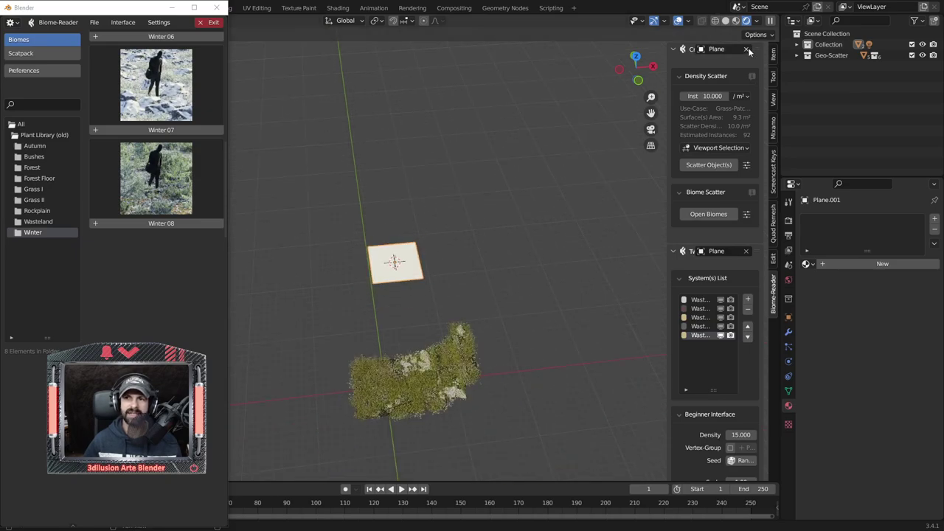
Clear the old emitter and set Plane.001 as the scatter emitter.
left_click(746, 49)
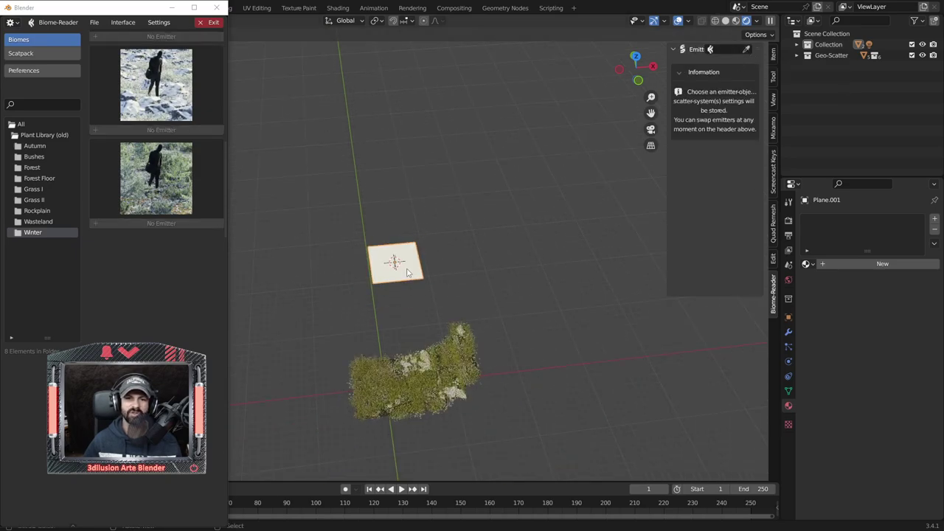
scroll(408, 273, "up", 2)
scroll(407, 273, "up", 2)
scroll(408, 273, "up", 2)
scroll(407, 273, "up", 1)
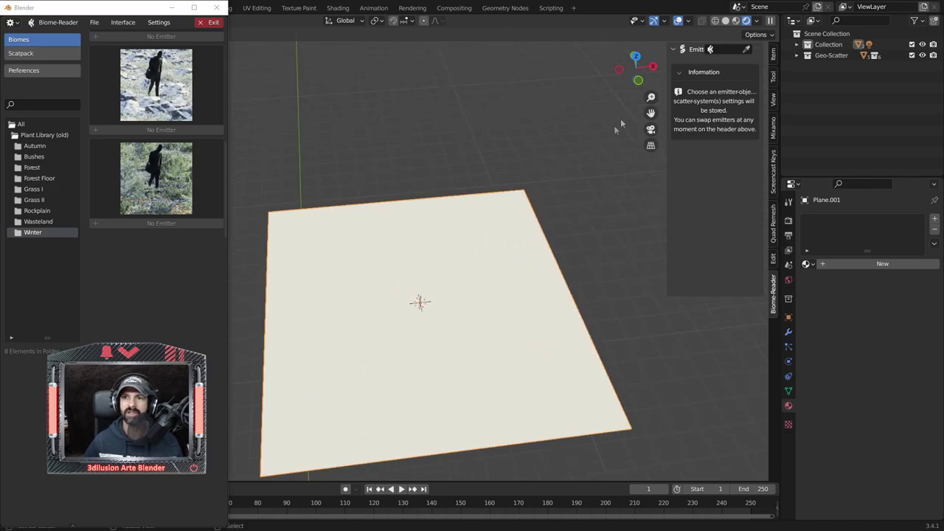
left_click(746, 49)
left_click(415, 317)
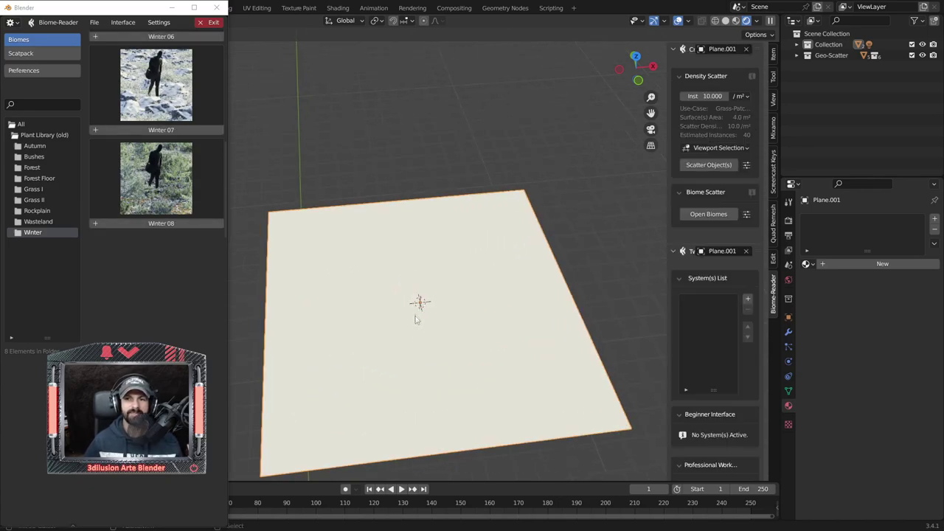
middle_click_drag(410, 337, 428, 270)
Bring up the Bushes biomes in the library.
scroll(155, 184, "up", 2)
scroll(155, 185, "up", 2)
scroll(155, 184, "up", 2)
scroll(154, 184, "up", 2)
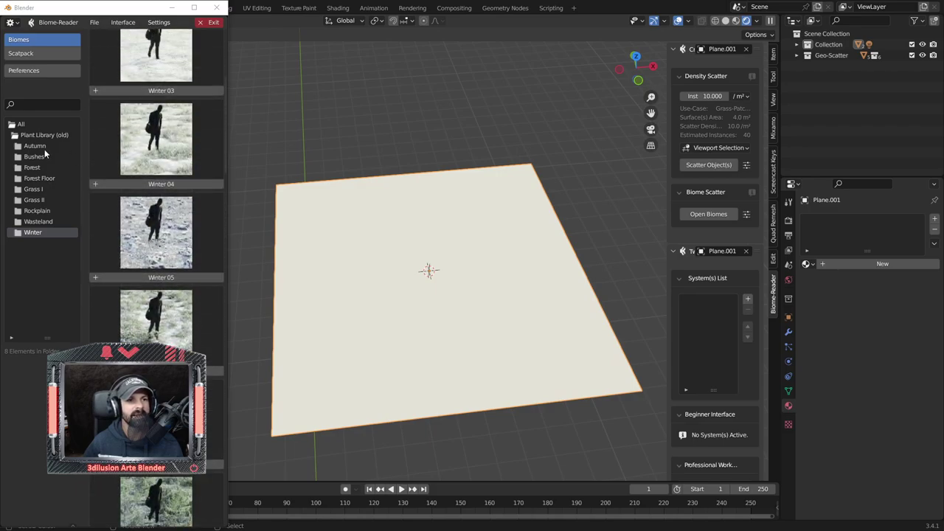
left_click(44, 156)
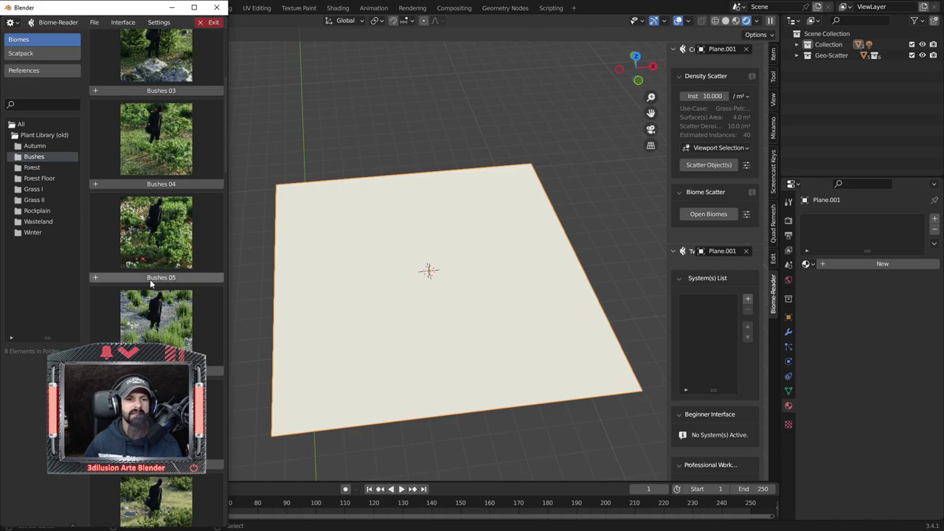
Scatter Bushes 05 onto Plane.001 and orbit around to inspect the bush and flowers.
left_click(157, 278)
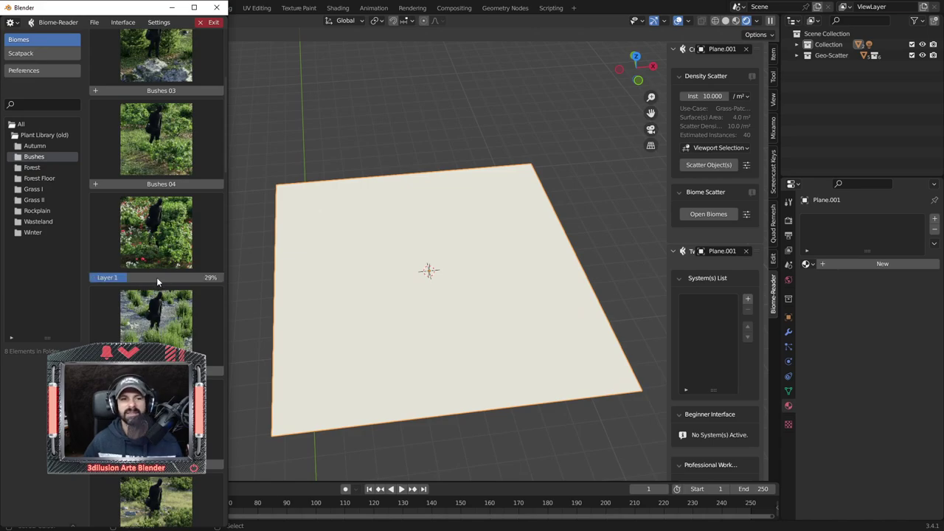
mouse_move(384, 296)
middle_mouse_down()
mouse_move(425, 318)
mouse_move(378, 140)
mouse_move(413, 221)
middle_mouse_up()
scroll(425, 319, "up", 3)
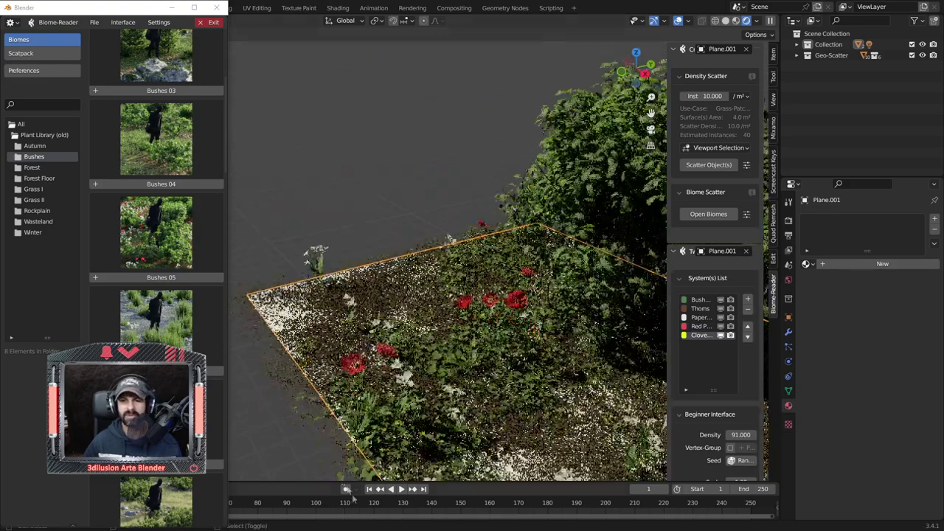
scroll(442, 295, "down", 2)
middle_click_drag(504, 382, 446, 391)
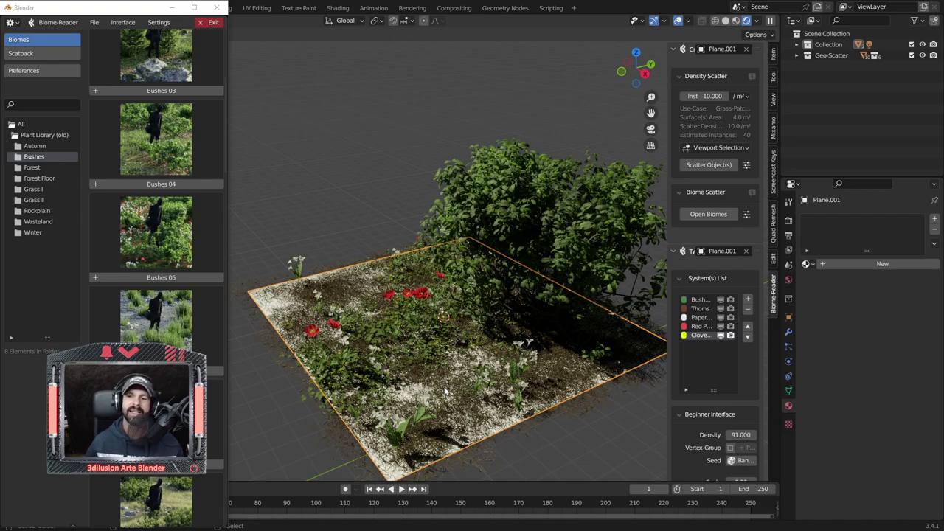
left_click_drag(667, 150, 596, 150)
scroll(647, 283, "down", 2)
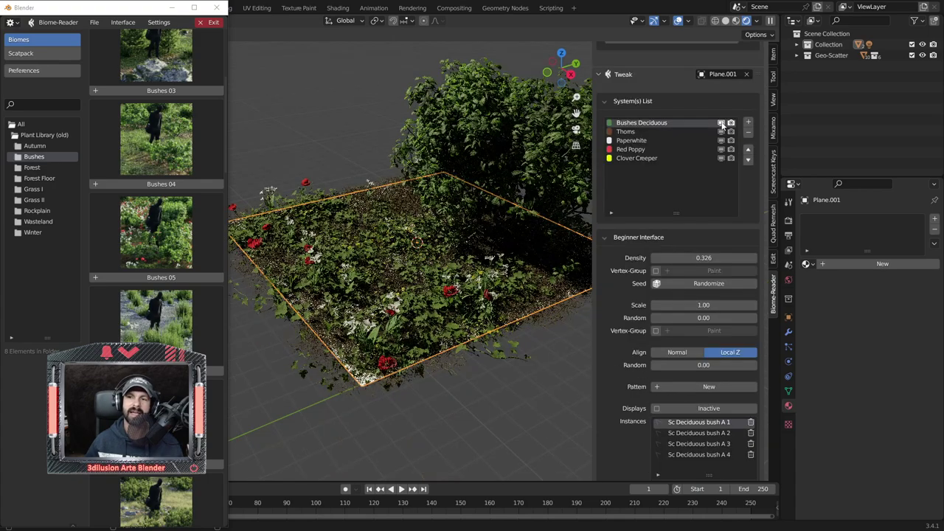
Toggle viewport visibility of the bush and ground-cover layers to isolate the bush.
left_click(722, 124)
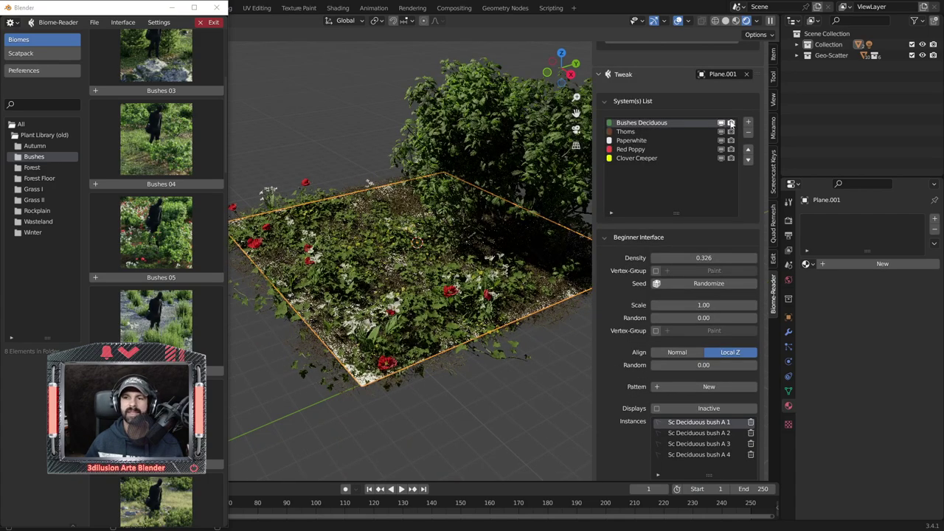
left_click(731, 123)
left_click(723, 131)
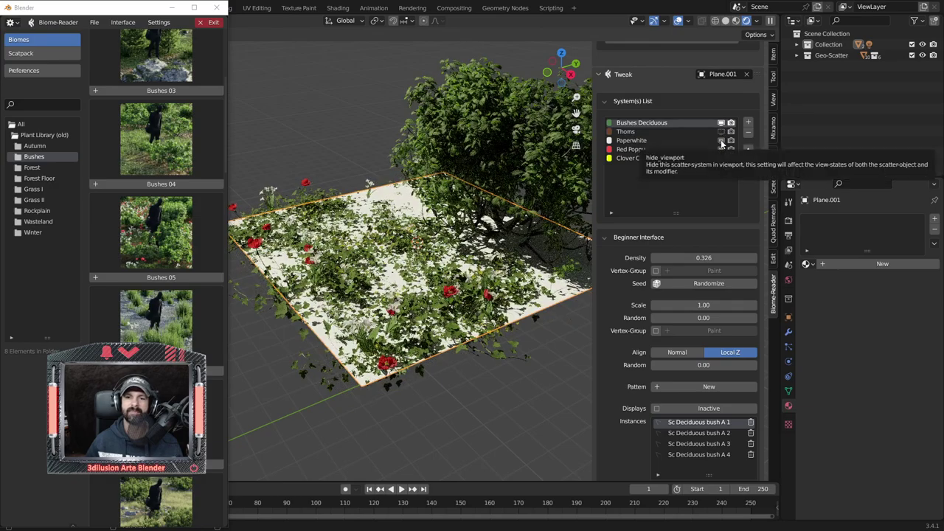
left_click(722, 141)
left_click(719, 158)
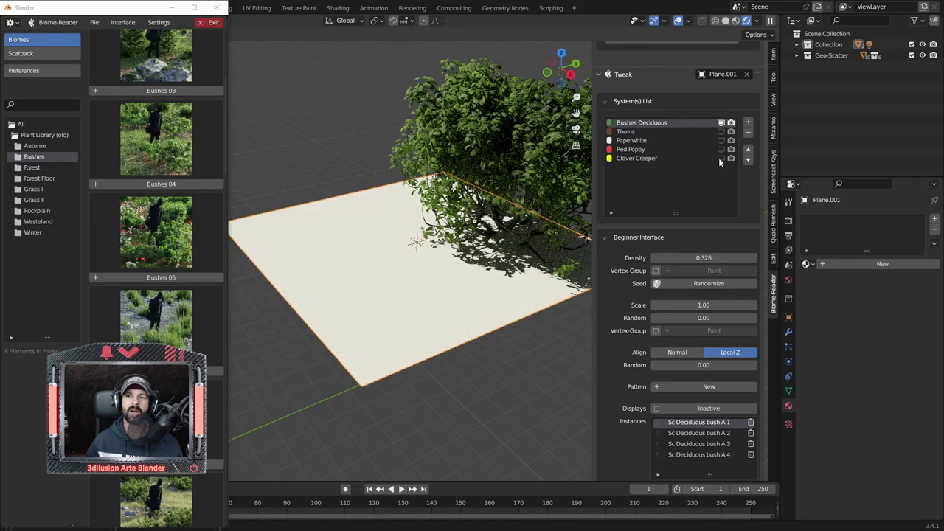
left_click(721, 140)
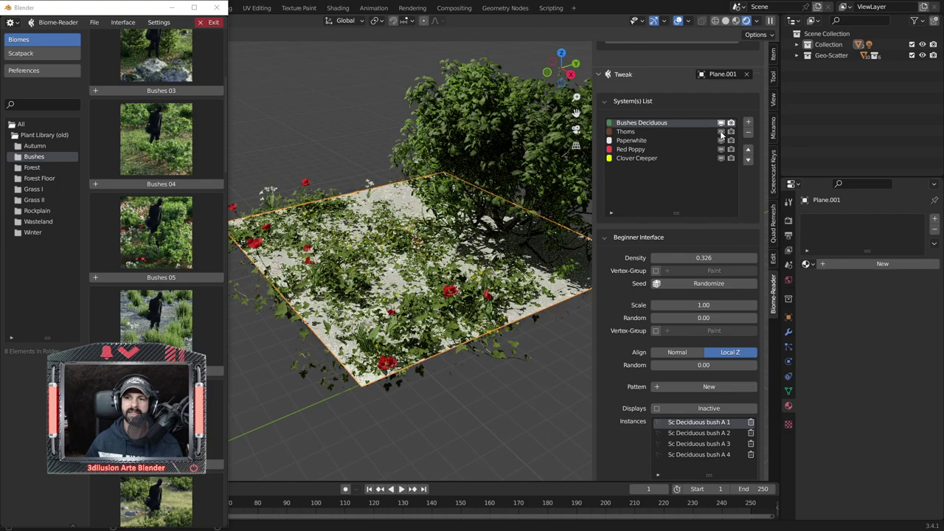
Set Thorns orientation randomness to 0.45 and Bushes Deciduous randomness to 0.07.
left_click(636, 132)
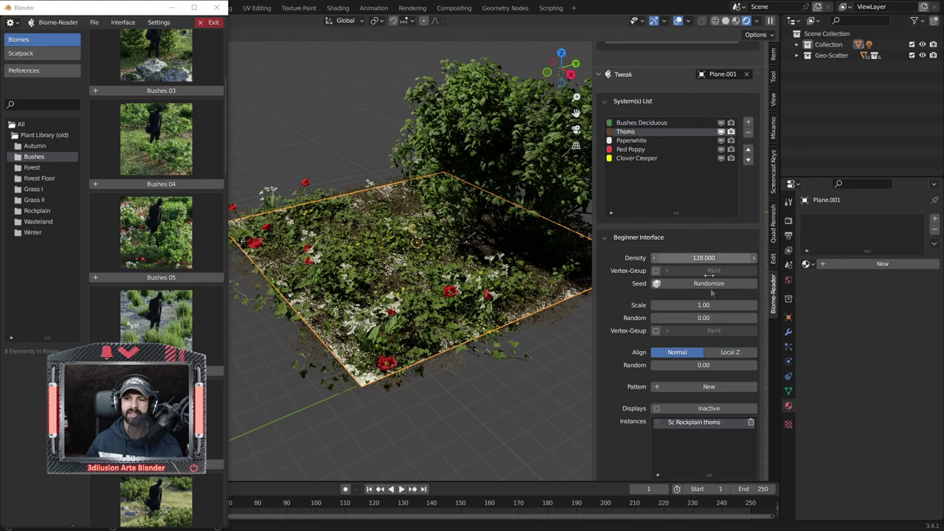
left_click_drag(702, 367, 734, 367)
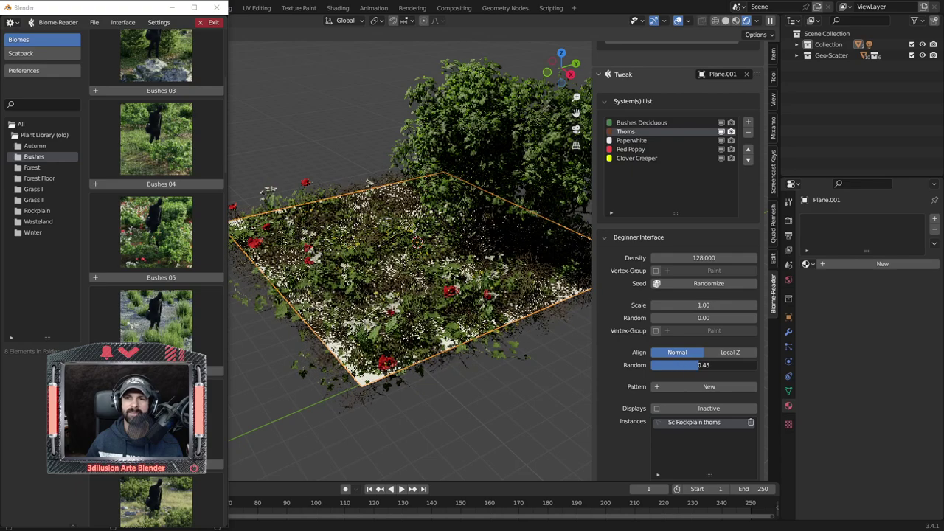
left_click_drag(733, 367, 750, 367)
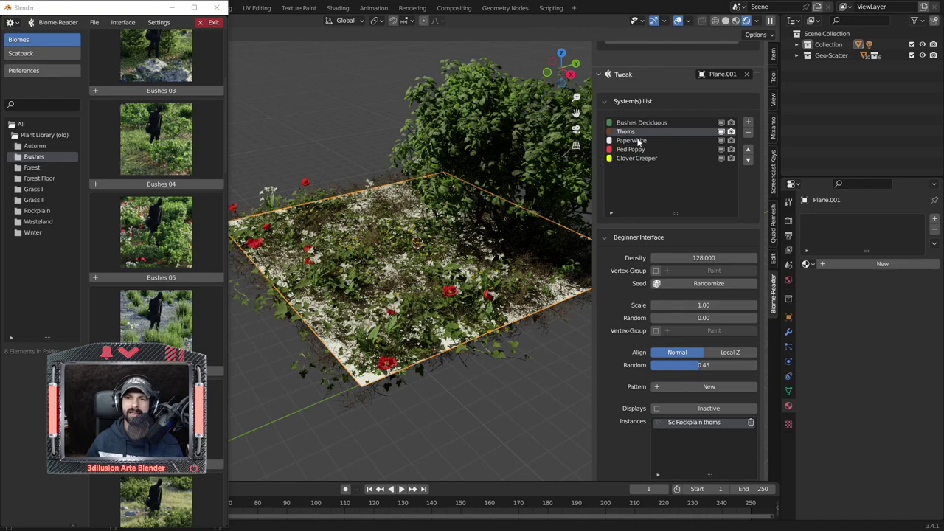
left_click(639, 123)
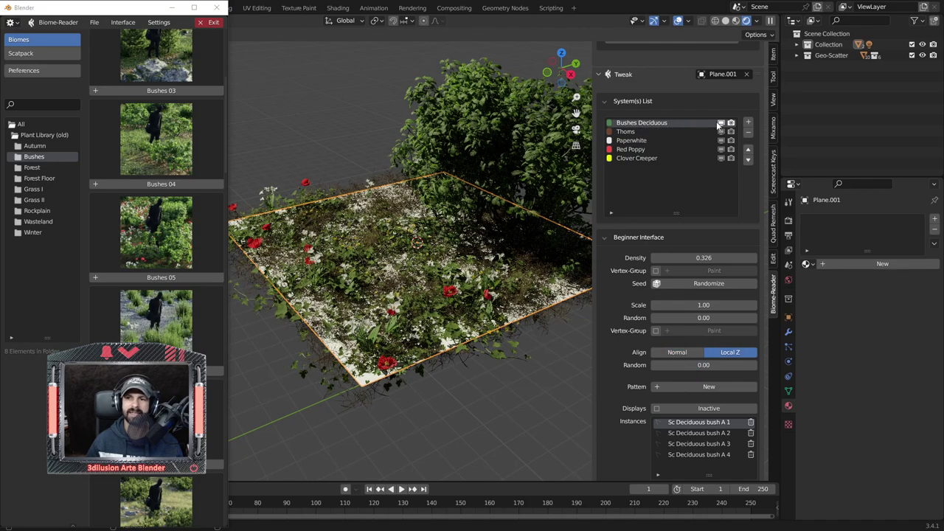
left_click(721, 123)
left_click(721, 123)
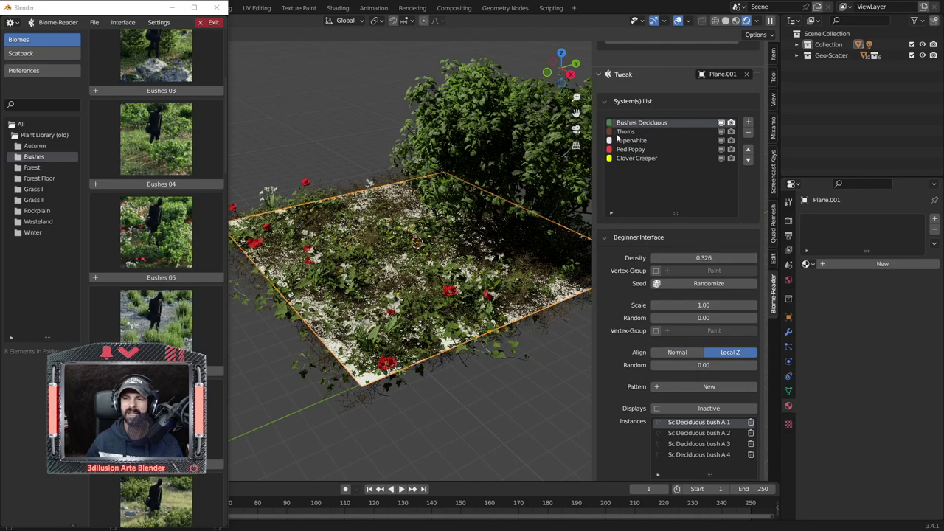
mouse_move(696, 365)
left_mouse_down()
mouse_move(765, 365)
mouse_move(660, 369)
left_mouse_up()
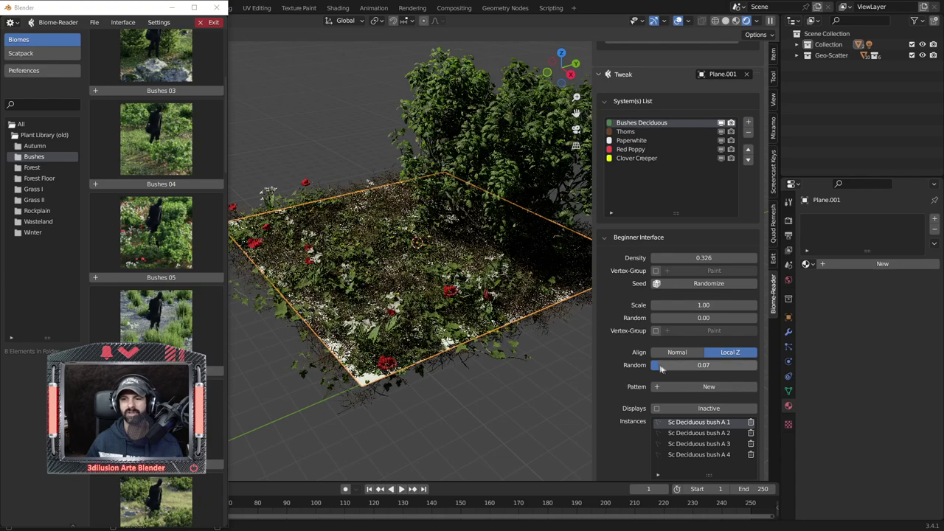
Delete the four Sc Deciduous bush A instances from Bushes Deciduous.
scroll(672, 310, "down", 2)
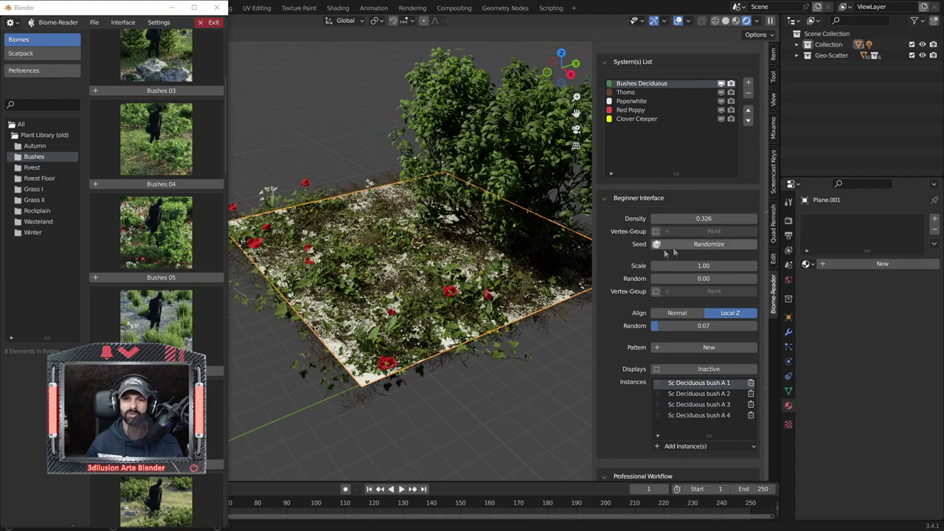
scroll(707, 394, "down", 2)
scroll(707, 395, "down", 3)
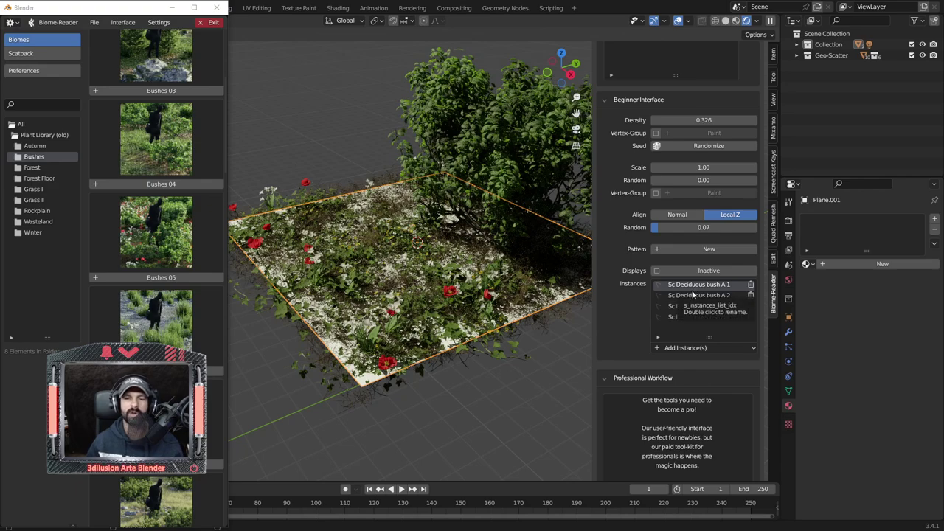
left_click(751, 285)
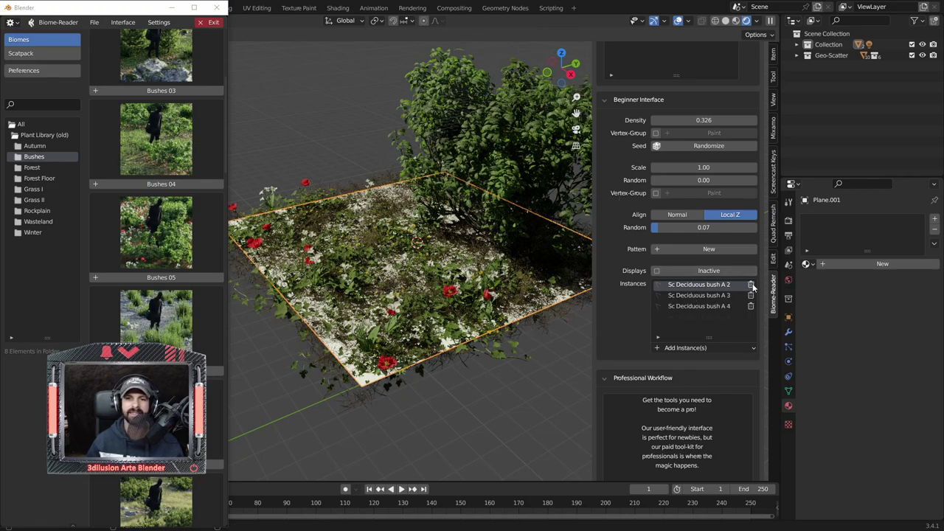
left_click(717, 295)
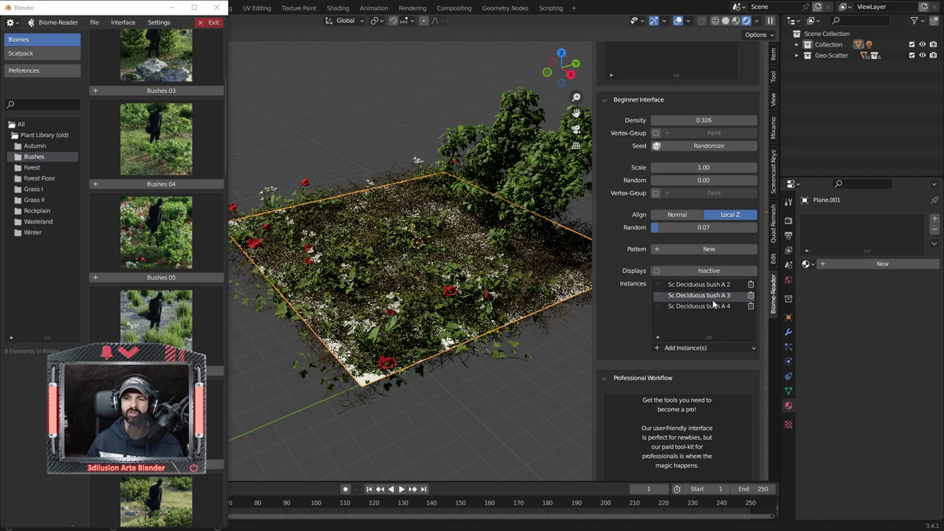
left_click(751, 287)
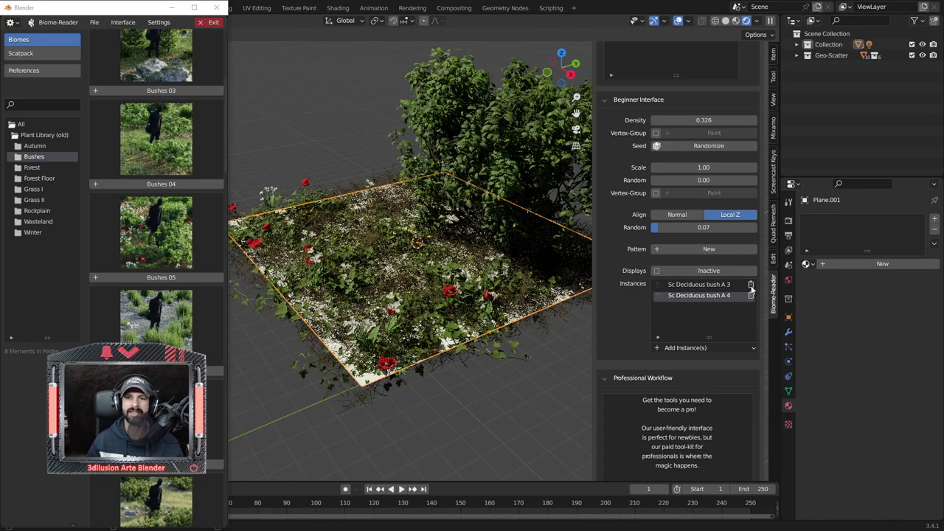
left_click(751, 285)
left_click(751, 287)
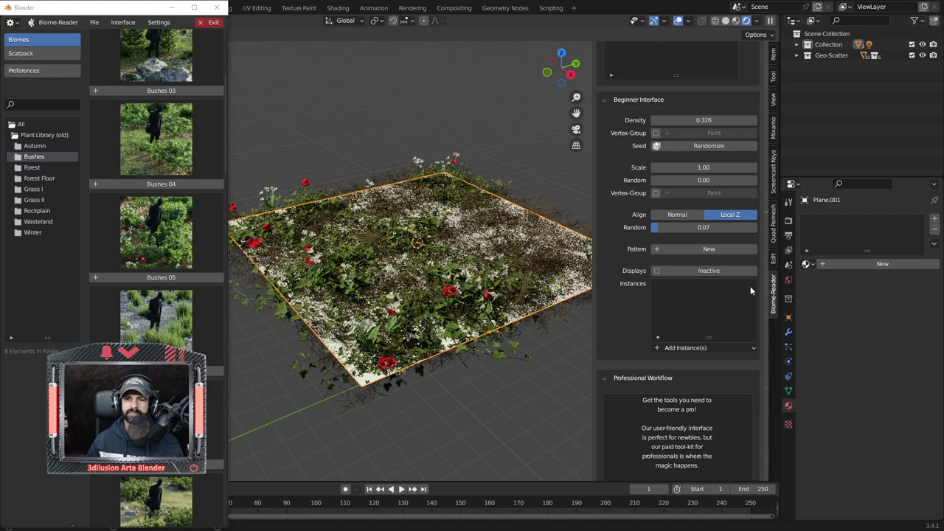
Delete the Rockplain thorns instance from the Thorns scatter.
scroll(658, 287, "up", 5)
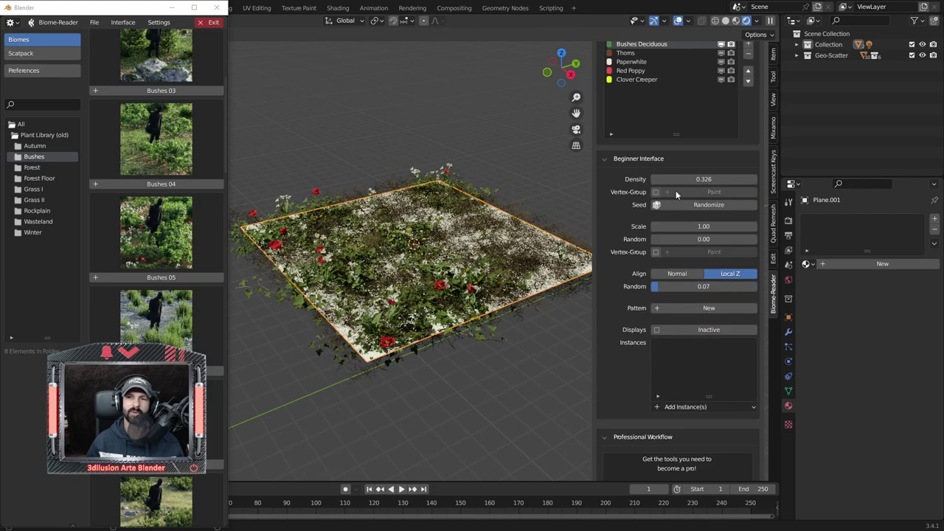
left_click(627, 112)
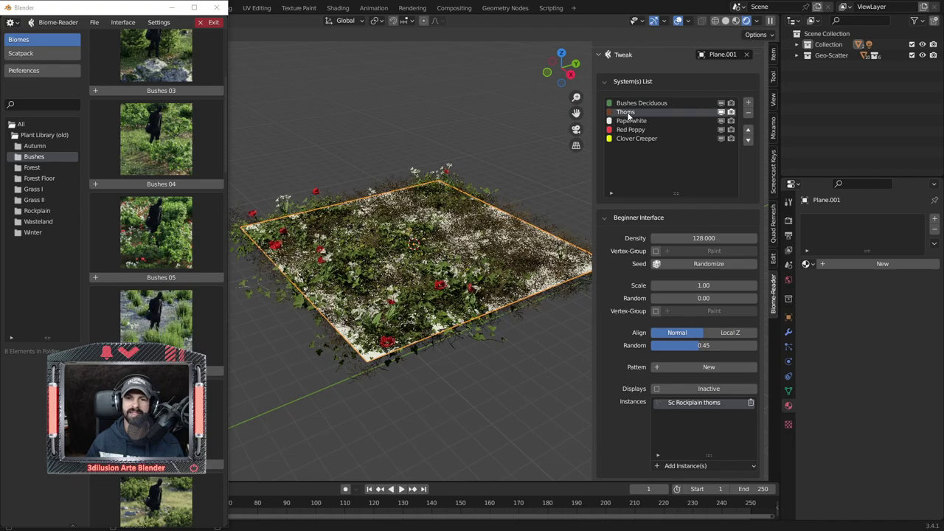
scroll(717, 408, "down", 1)
scroll(717, 409, "down", 1)
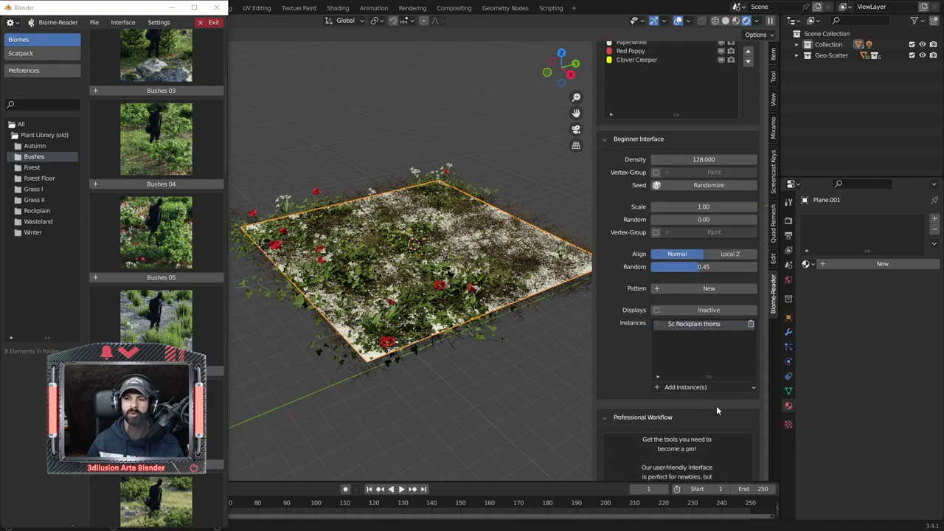
left_click(751, 325)
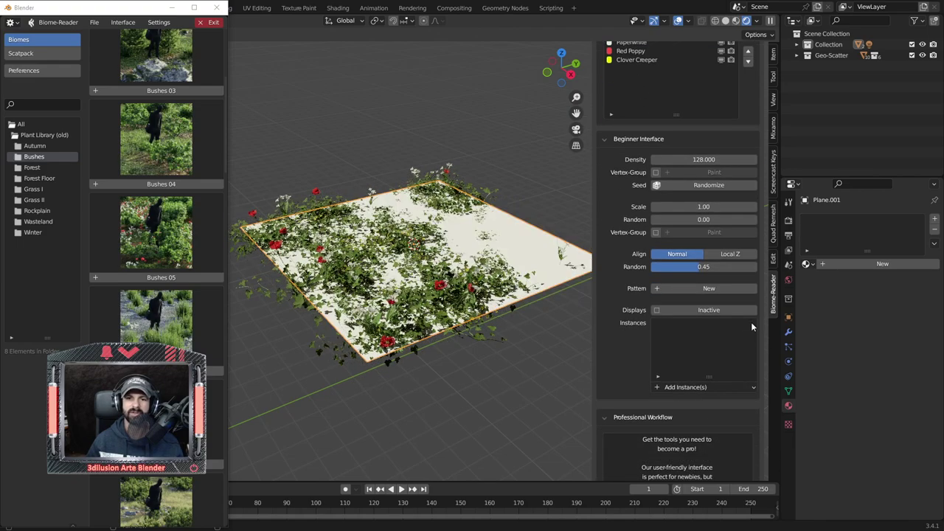
scroll(628, 214, "up", 2)
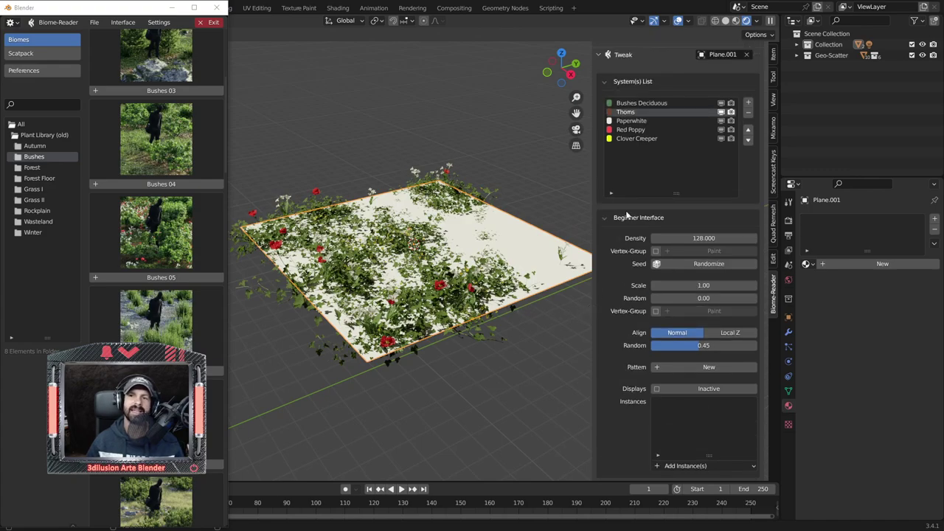
Review the Paperwhite, Red Poppy and Clover Creeper settings, then close Biome-Reader.
left_click(632, 121)
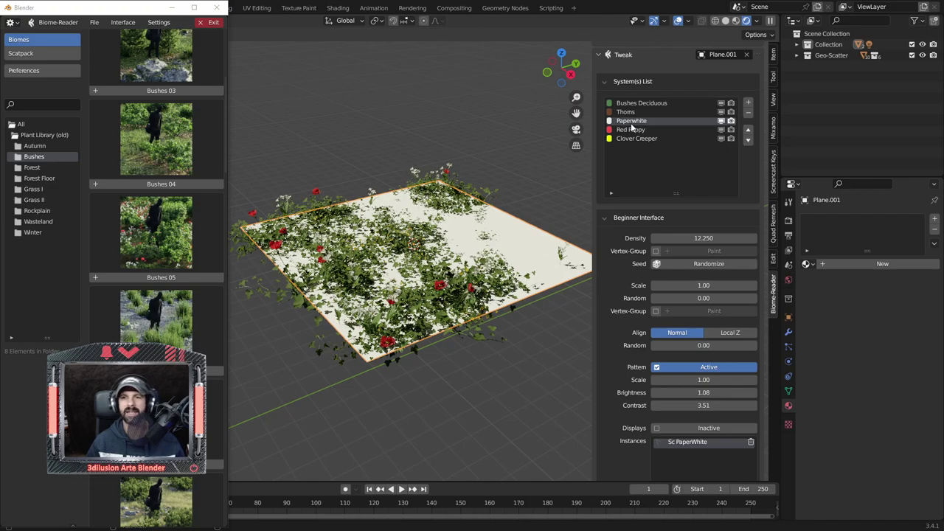
left_click(632, 130)
left_click(632, 138)
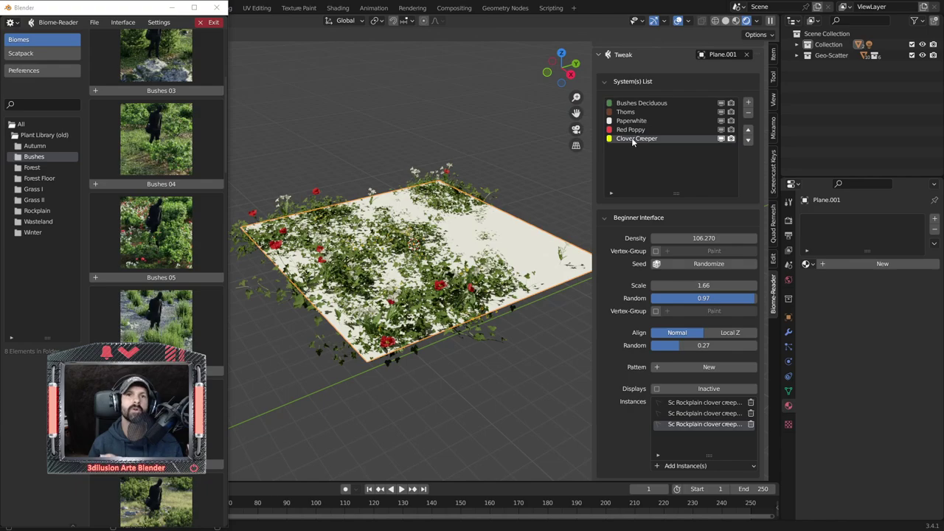
left_click(216, 7)
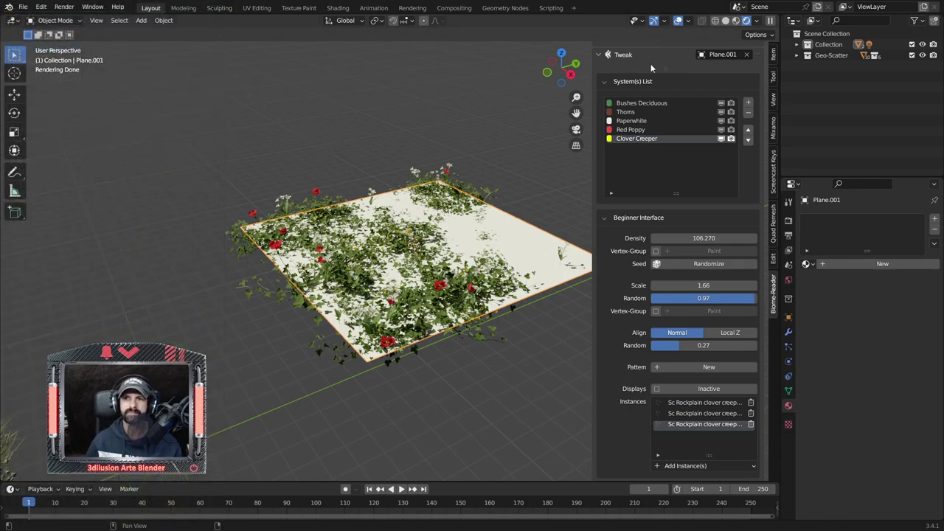
Add a new plane, Plane.002, beside the others and scale it up to 4.454.
middle_click_drag(413, 266, 398, 372)
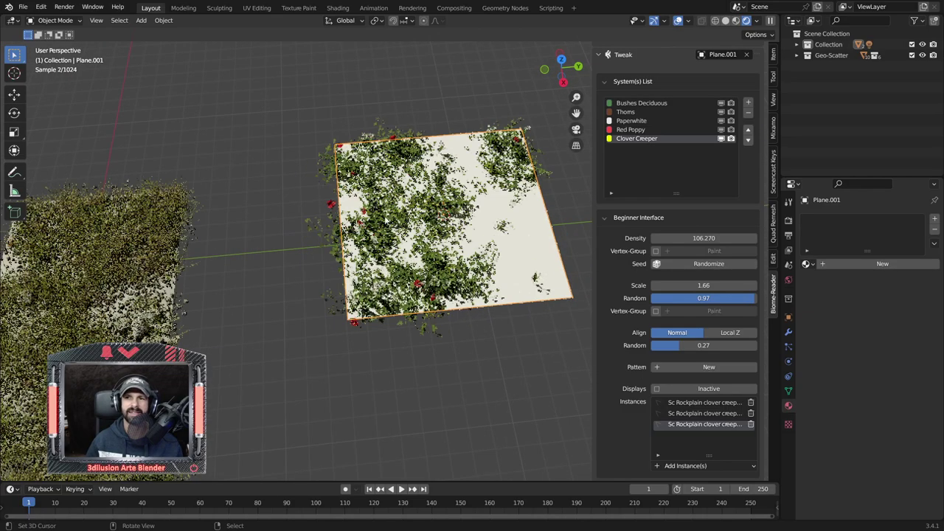
key("KP_7")
scroll(398, 365, "down", 2)
scroll(398, 357, "down", 3)
middle_click_drag(393, 363, 363, 295, "shift")
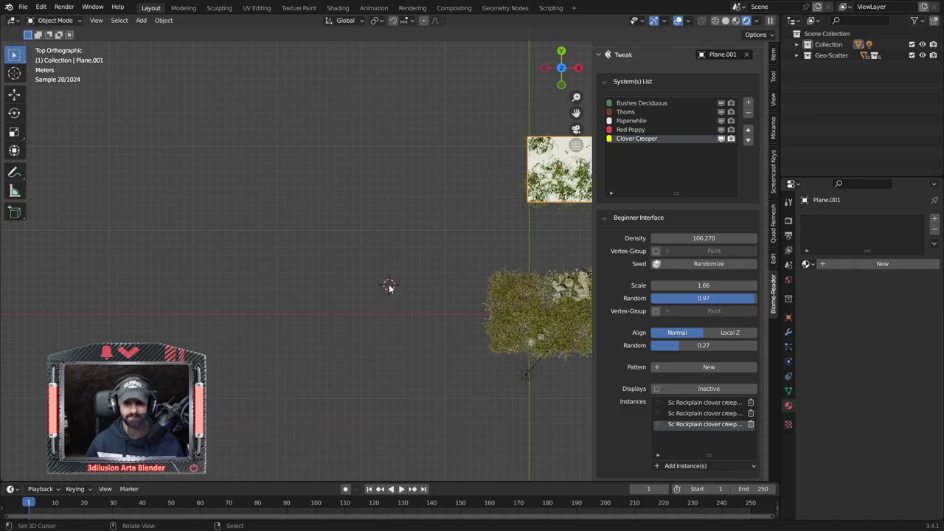
key("shift+a")
left_click(415, 285)
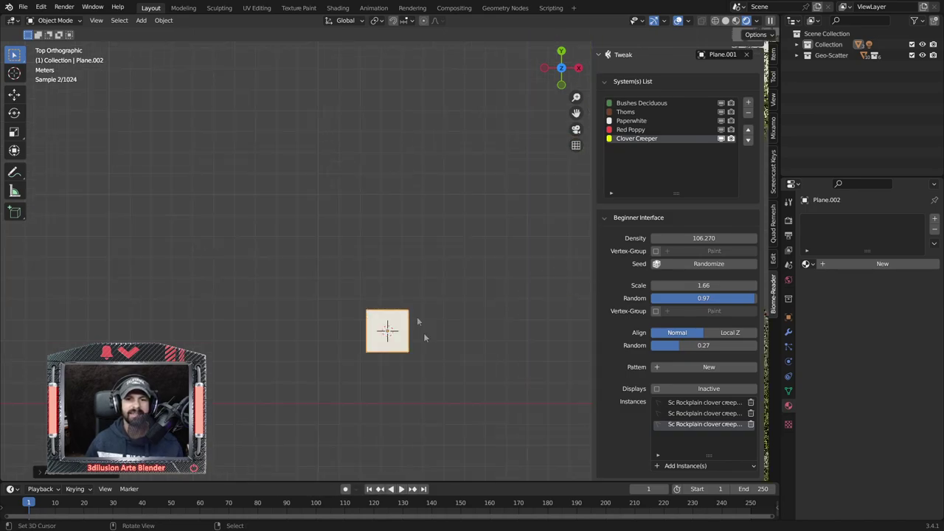
key("s")
left_click(554, 412)
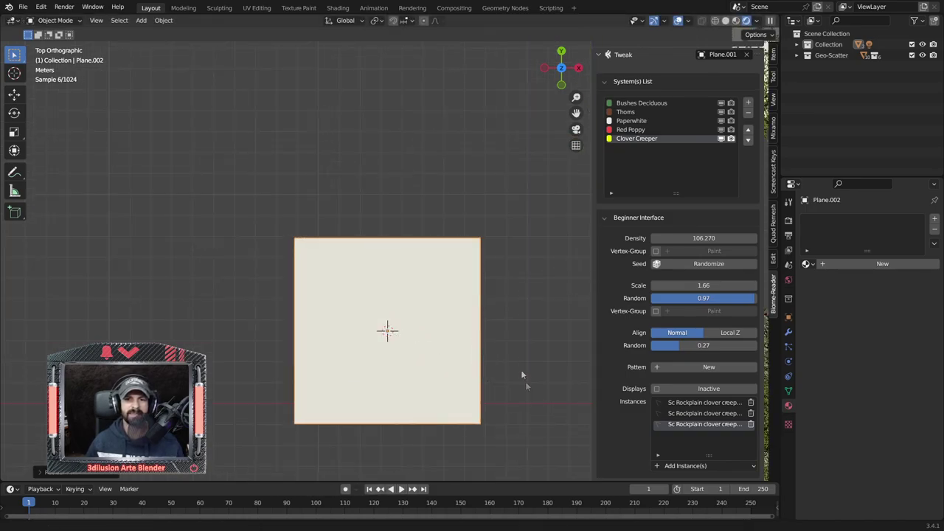
Frame the new plane, clear Plane.001 as emitter, and split off a second 3D view.
key("KP_Decimal")
middle_click_drag(505, 340, 476, 233)
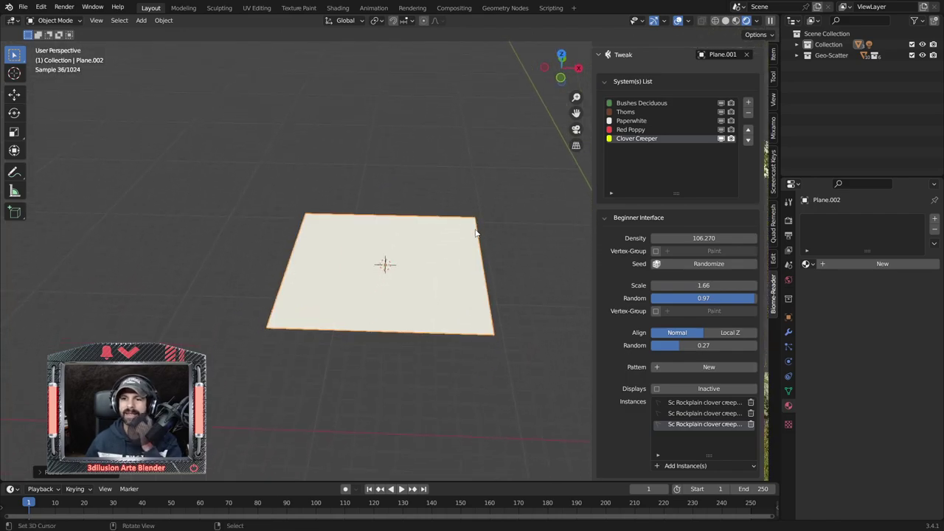
left_click(749, 54)
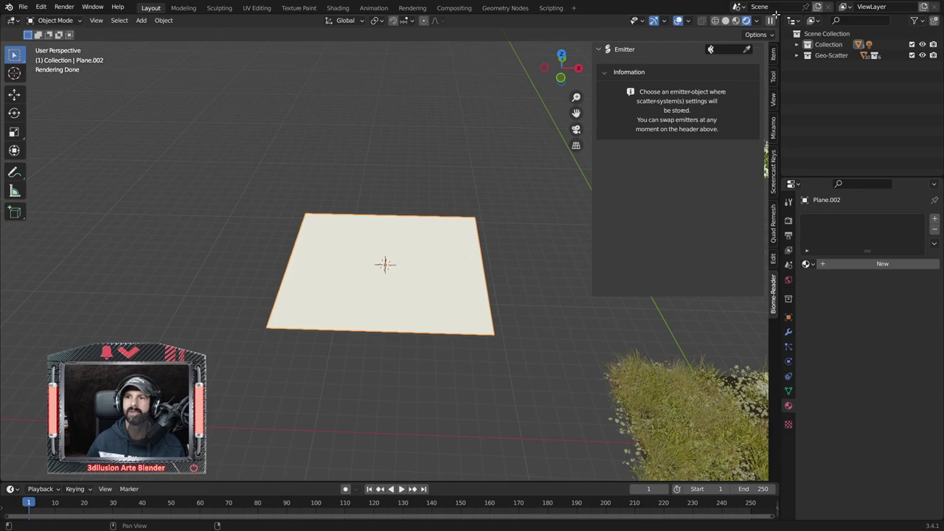
mouse_move(771, 15)
left_mouse_down()
mouse_move(172, 35)
mouse_move(184, 35)
left_mouse_up()
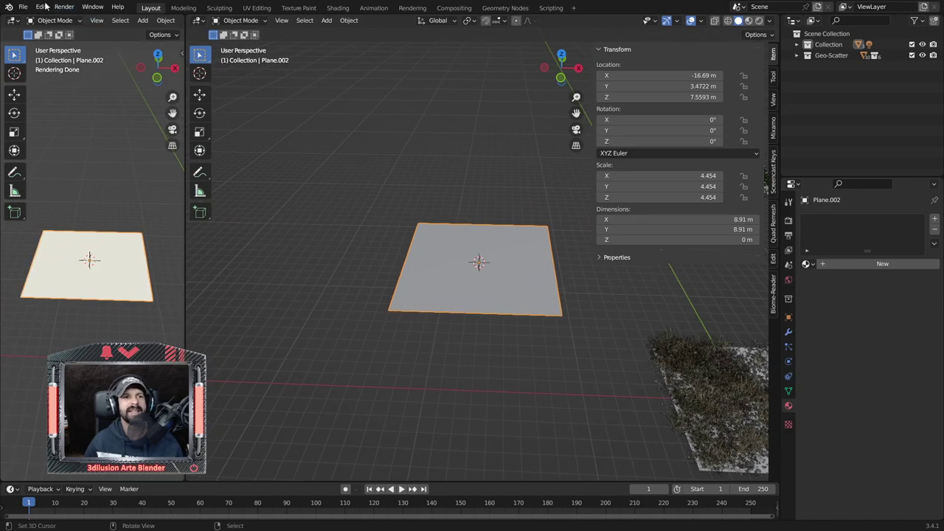
Turn the new split area into an Asset Browser and widen it.
left_click(14, 23)
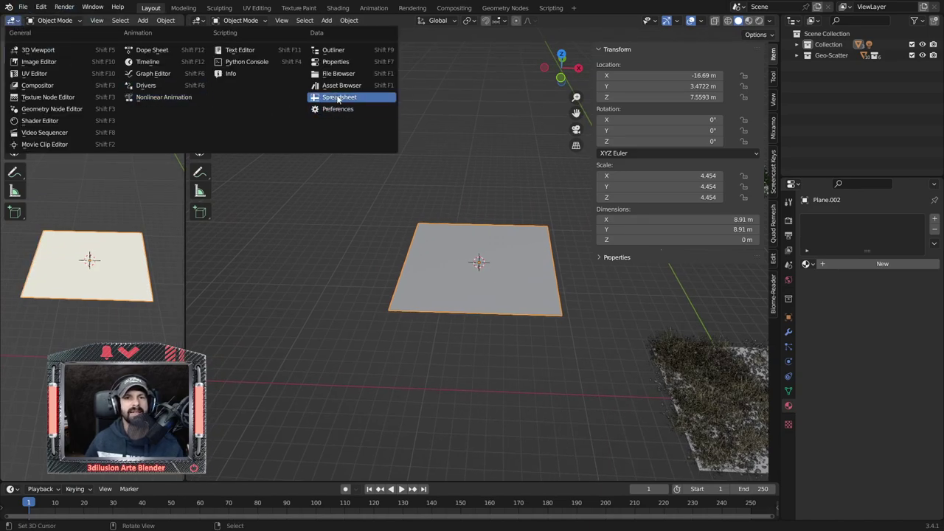
left_click(341, 85)
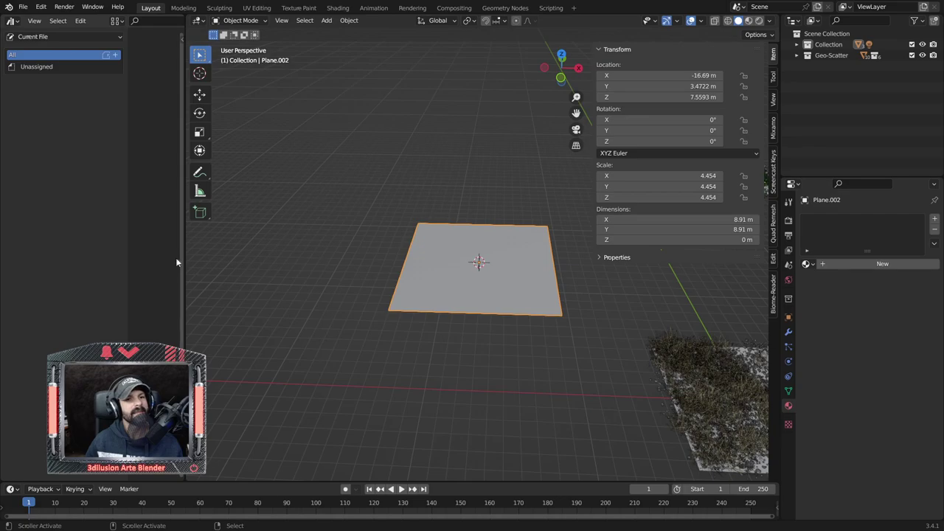
left_click_drag(183, 256, 280, 256)
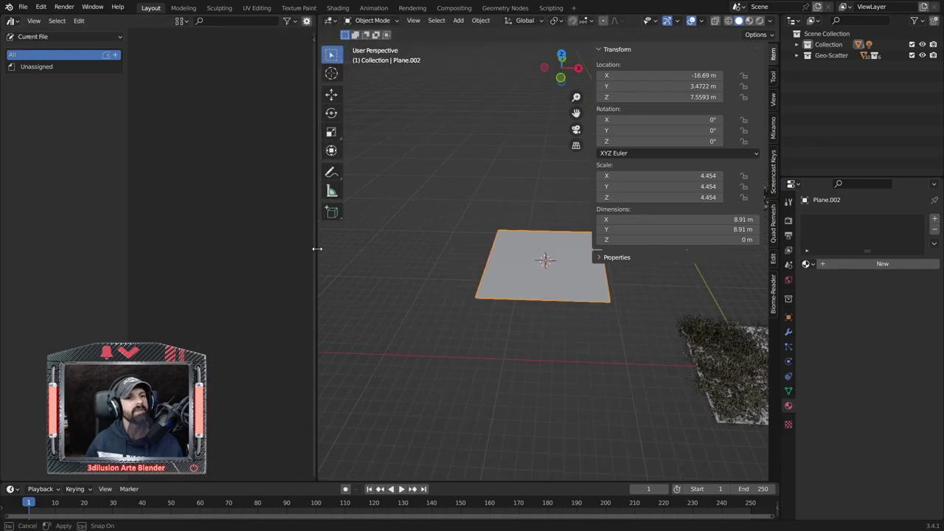
Compare the plant libraries and settle on plant_library_for_b3.3+ in the asset browser.
left_click(64, 36)
left_click(41, 89)
left_click(108, 38)
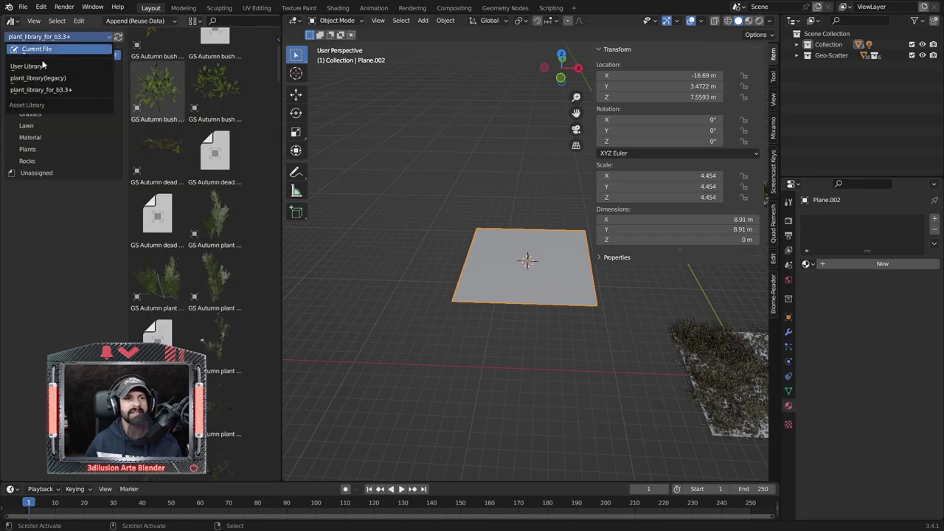
left_click(39, 77)
left_click(94, 40)
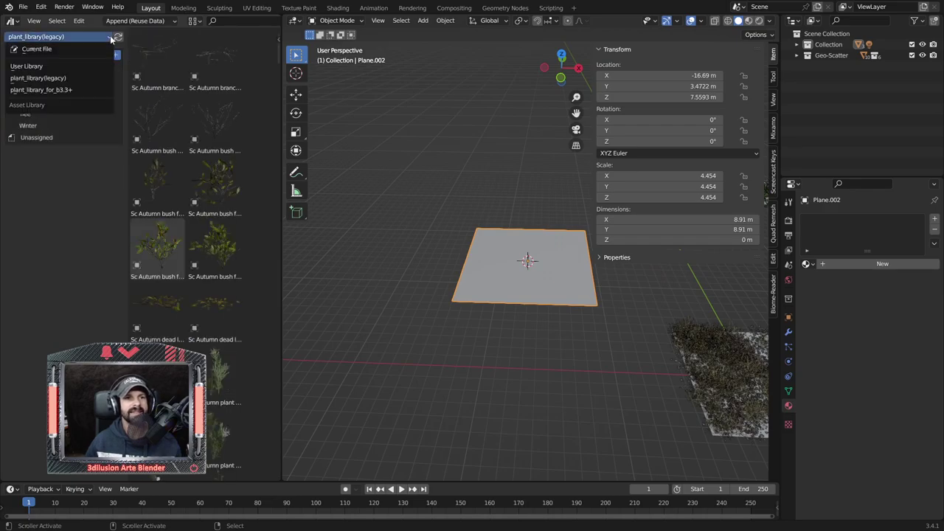
left_click(29, 90)
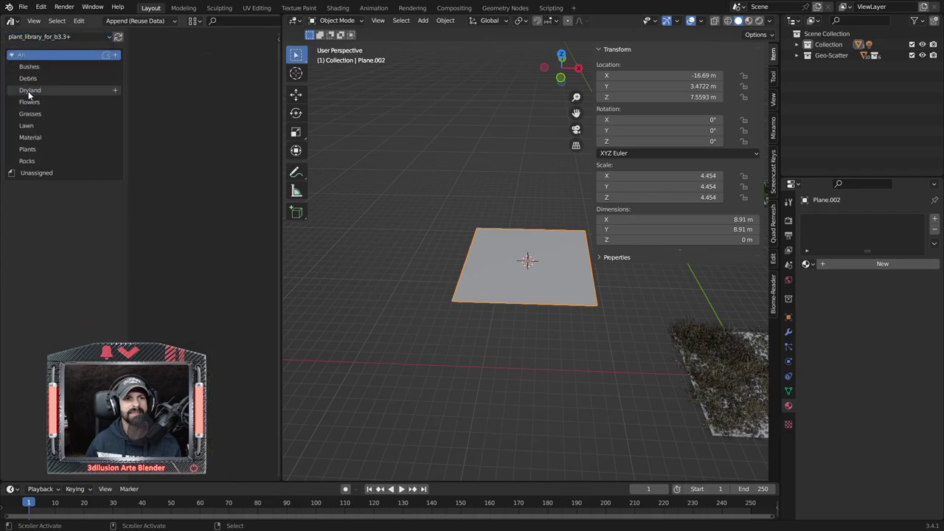
scroll(208, 156, "down", 2)
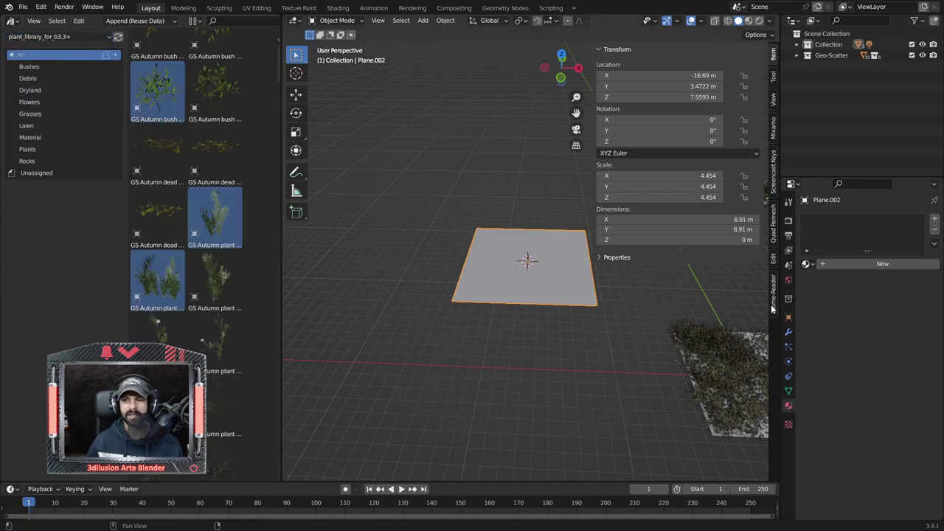
In the Biome-Reader sidebar, eyedrop the plane as the scatter emitter.
left_click(773, 308)
left_click(746, 48)
left_click(502, 256)
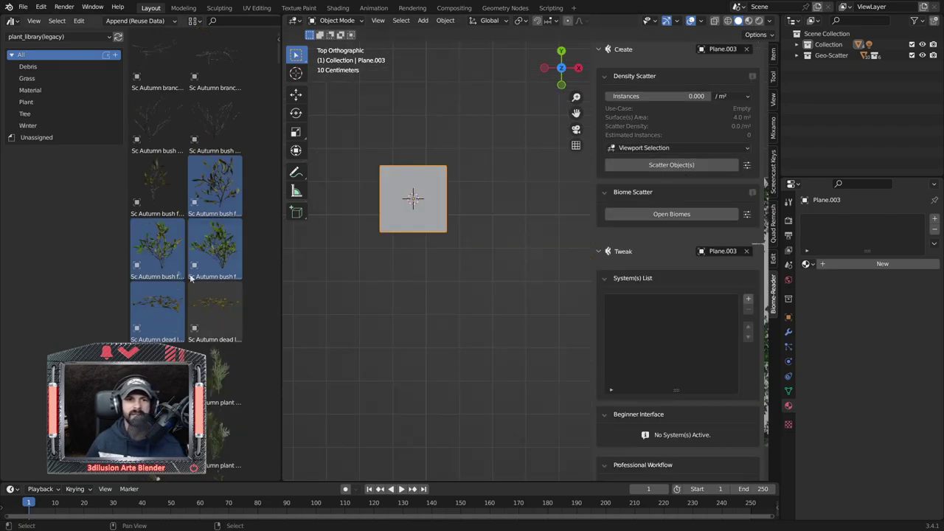
Select four autumn bush assets and two dead-leaf assets in the asset browser.
left_click(161, 185)
left_click(216, 184, "shift")
left_click(215, 247, "shift")
left_click(160, 246, "shift")
left_click(169, 294, "shift")
left_click(197, 300, "shift")
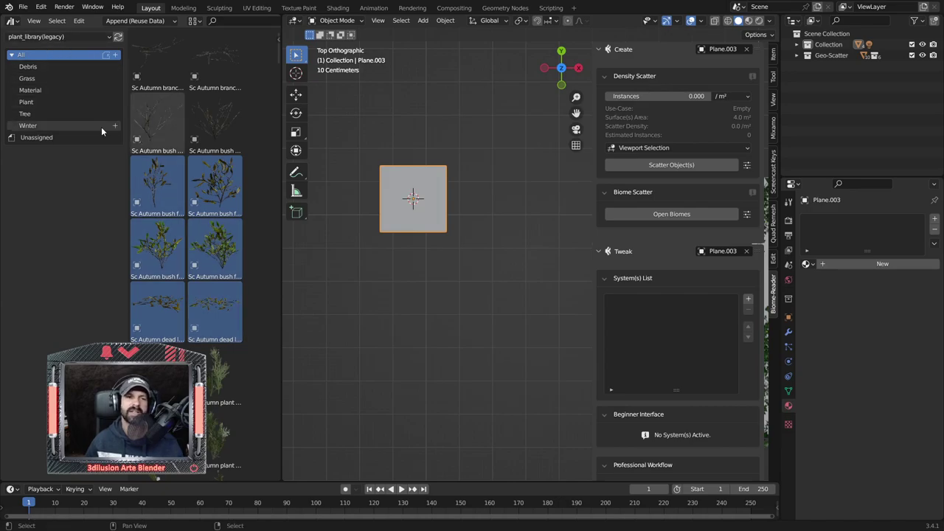
Clear the emitter, set Plane.003 as the emitter, and frame it in view.
left_click(747, 50)
left_click(711, 50)
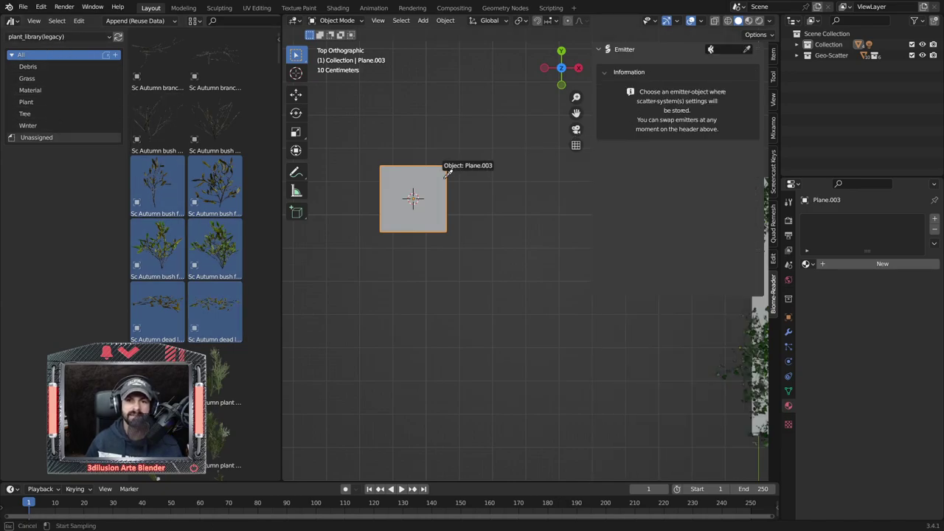
left_click(445, 183)
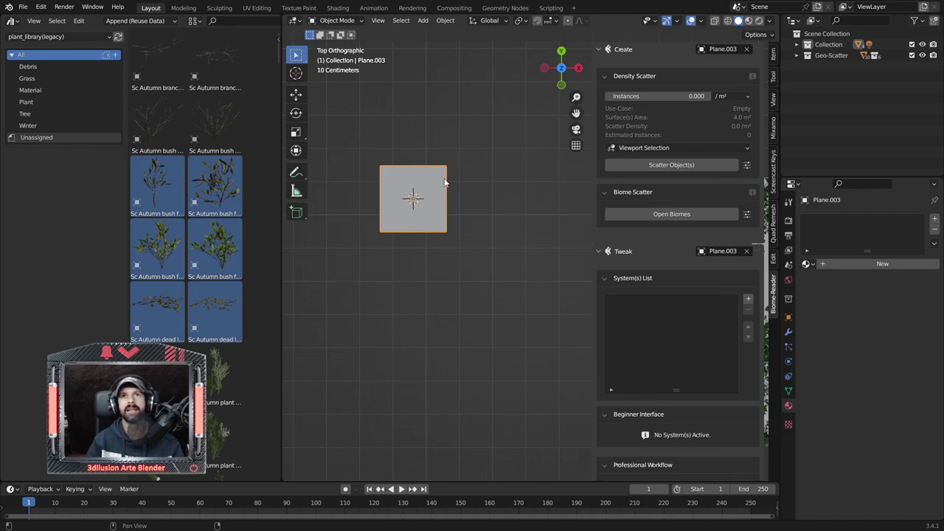
scroll(435, 188, "up", 3)
middle_click_drag(419, 205, 485, 206)
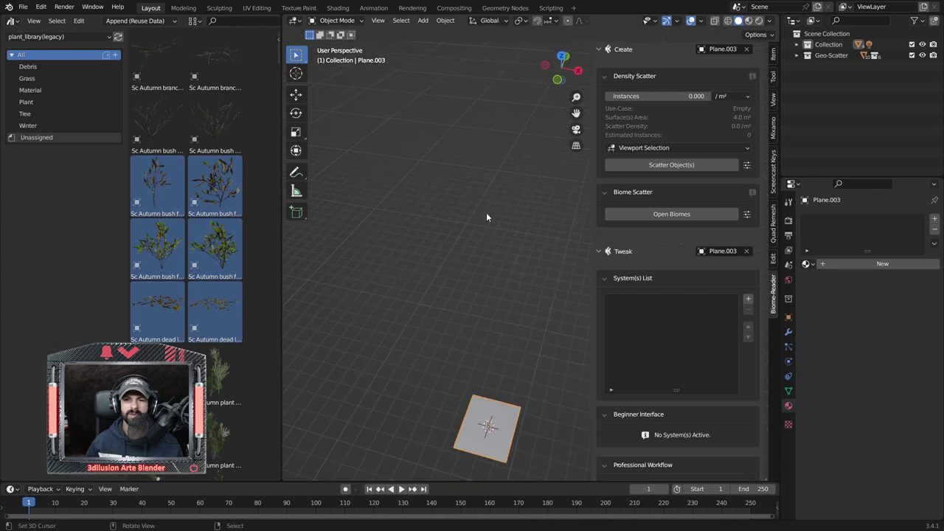
key("KP_Decimal")
scroll(487, 279, "down", 2)
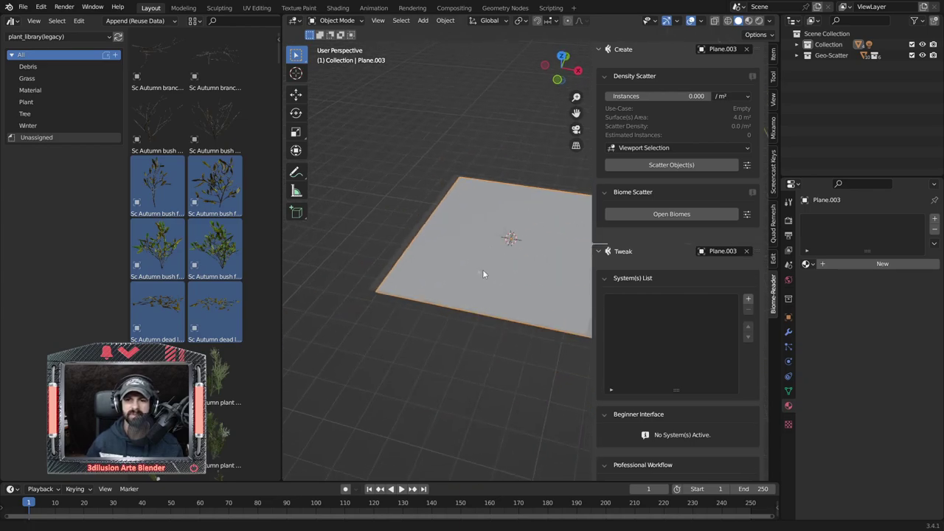
middle_click_drag(488, 276, 430, 261, "shift")
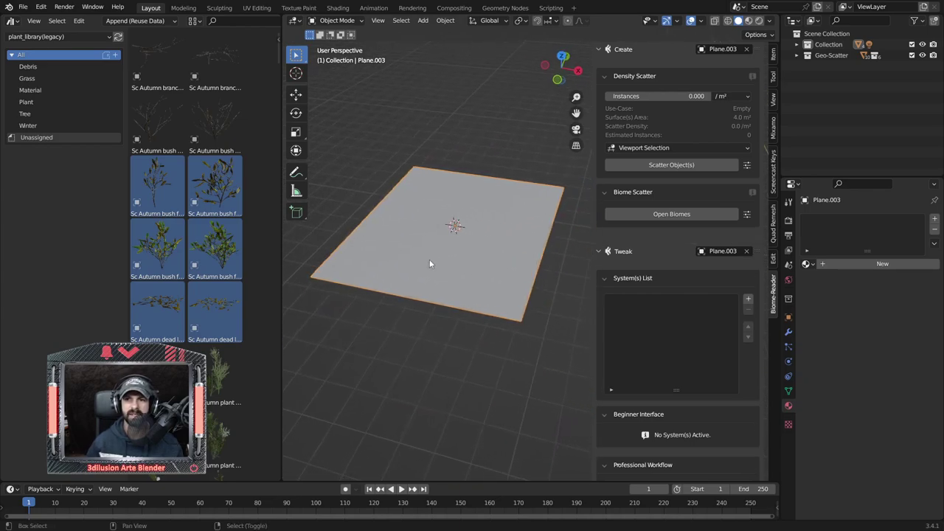
left_click(628, 148)
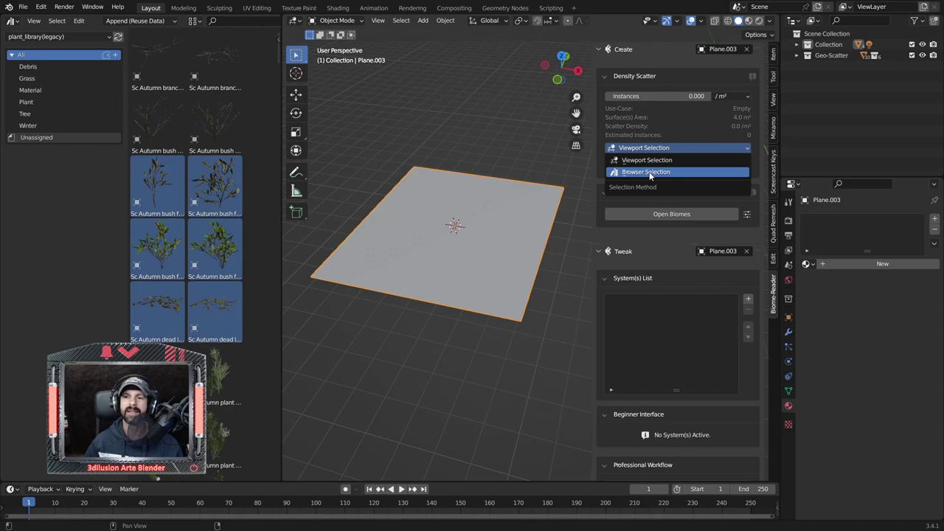
Scatter the browser-selected autumn bushes and dead leaves onto Plane.003.
left_click(650, 172)
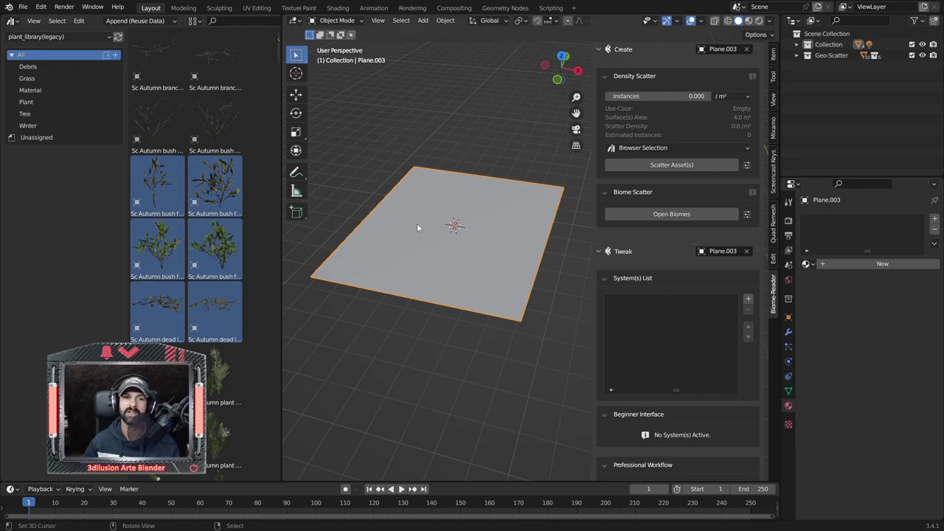
left_click(670, 168)
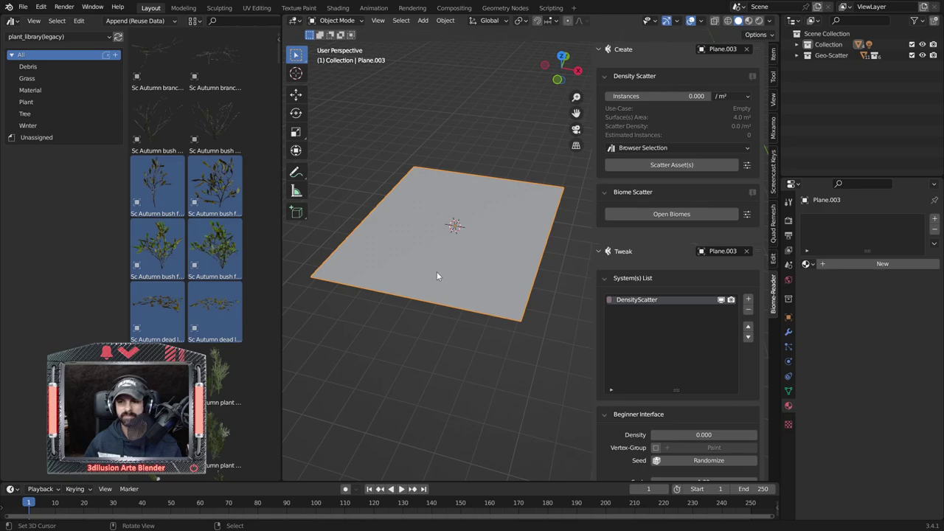
middle_click_drag(427, 270, 438, 262)
Set the bush scatter to density 14.34, scale 0.88 and random 0.62.
left_click_drag(672, 435, 746, 435)
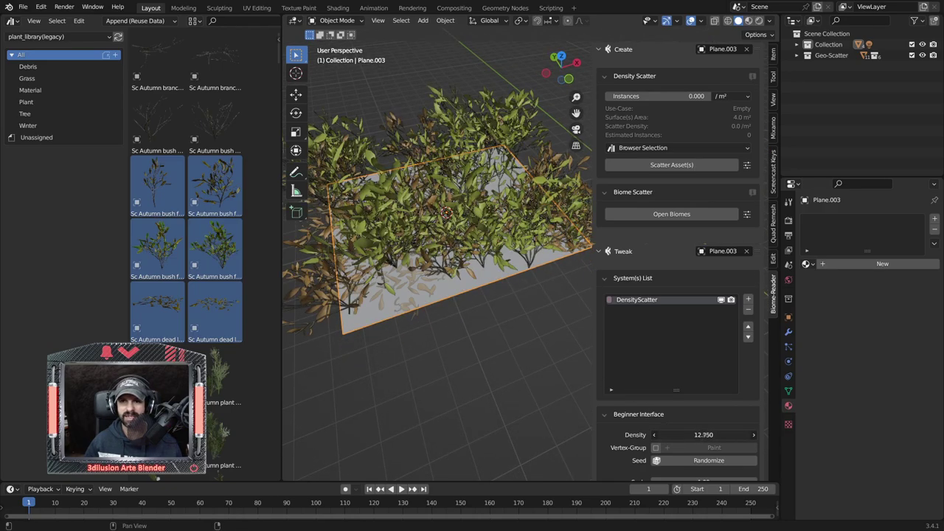
scroll(605, 384, "down", 3)
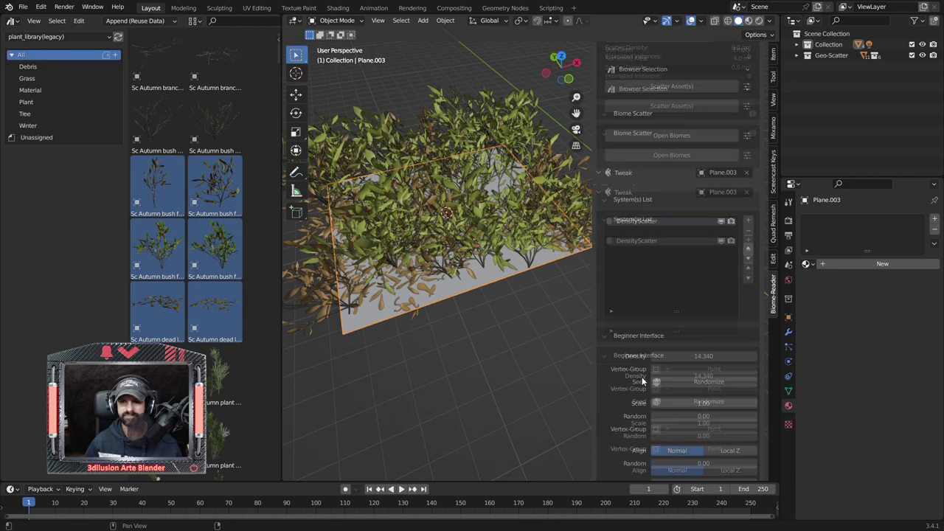
scroll(605, 384, "down", 2)
mouse_move(704, 357)
left_mouse_down()
mouse_move(738, 358)
mouse_move(738, 344)
mouse_move(686, 345)
left_mouse_up()
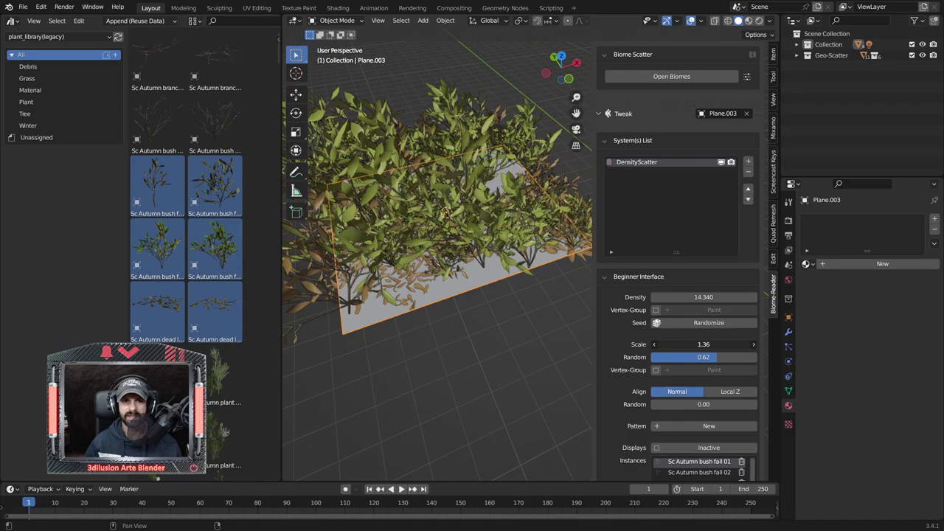
mouse_move(370, 285)
middle_mouse_down()
mouse_move(436, 239)
mouse_move(439, 223)
mouse_move(470, 260)
mouse_move(458, 235)
mouse_move(454, 271)
middle_mouse_up()
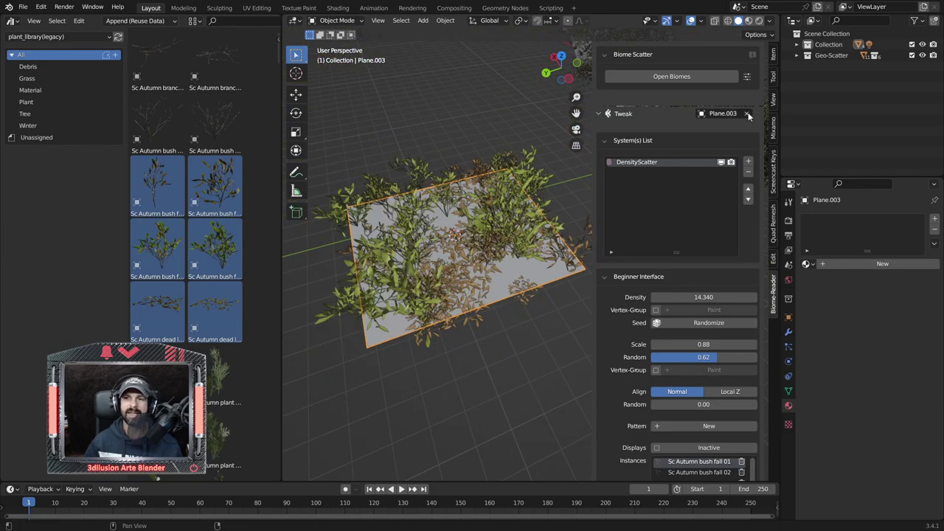
left_click(746, 113)
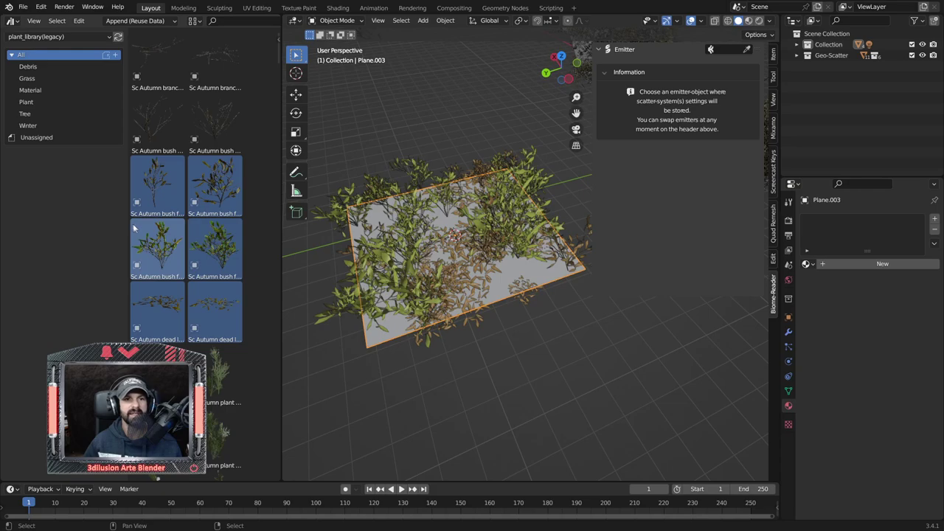
Select the Sc Grass Duo 02 asset from the library's Grass category.
left_click(37, 103)
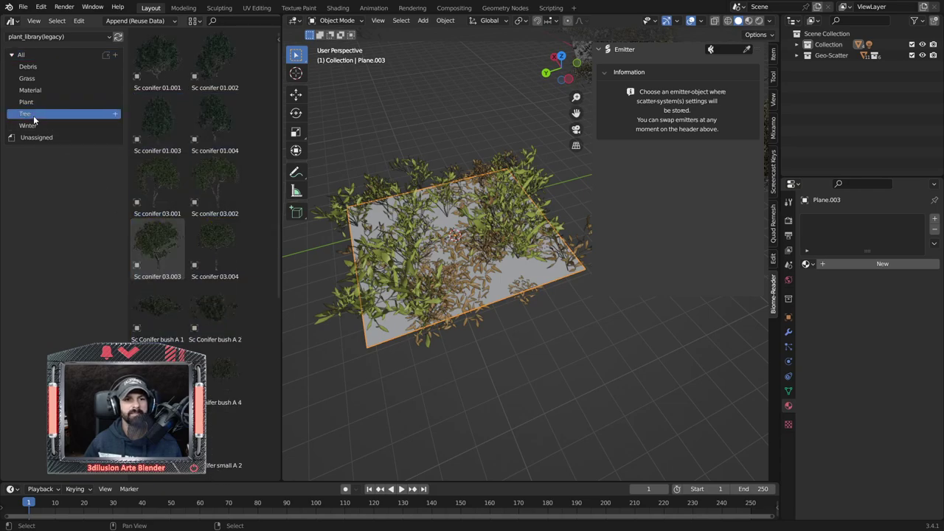
left_click(35, 128)
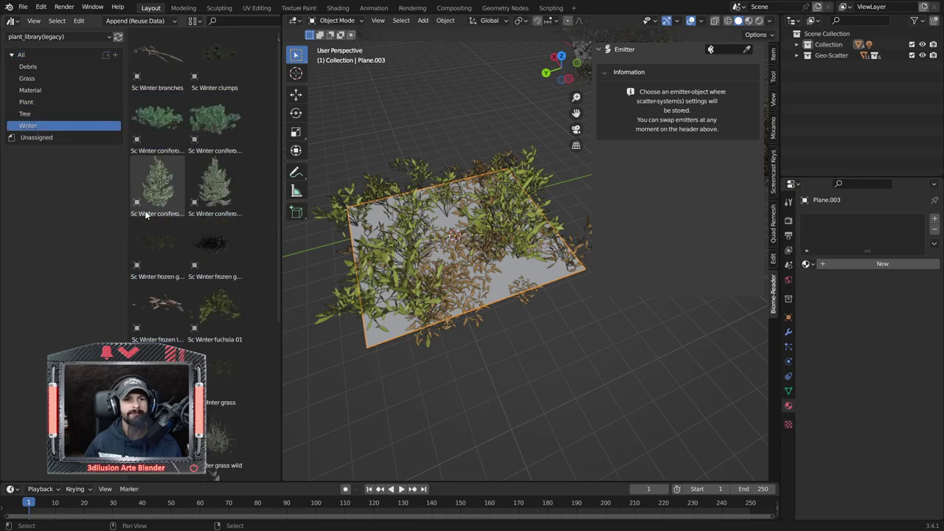
left_click(43, 78)
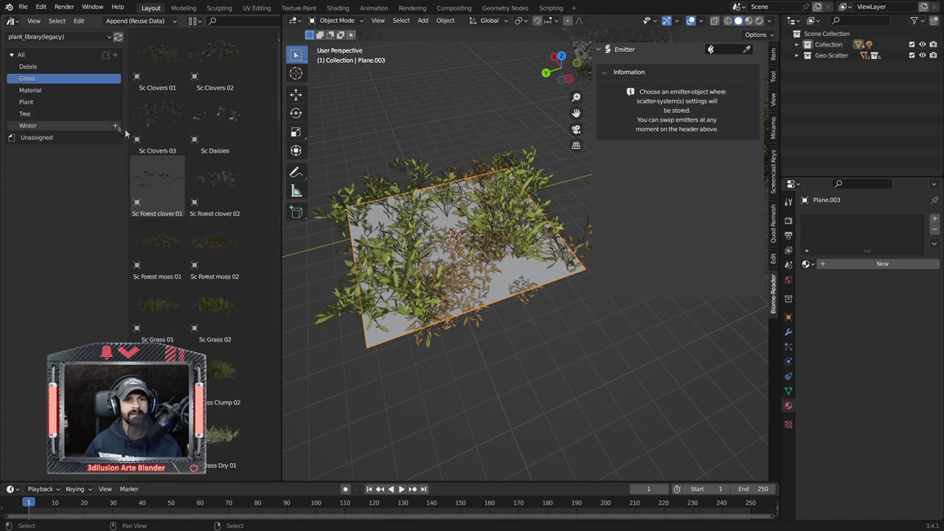
left_click(219, 240)
scroll(206, 289, "down", 5)
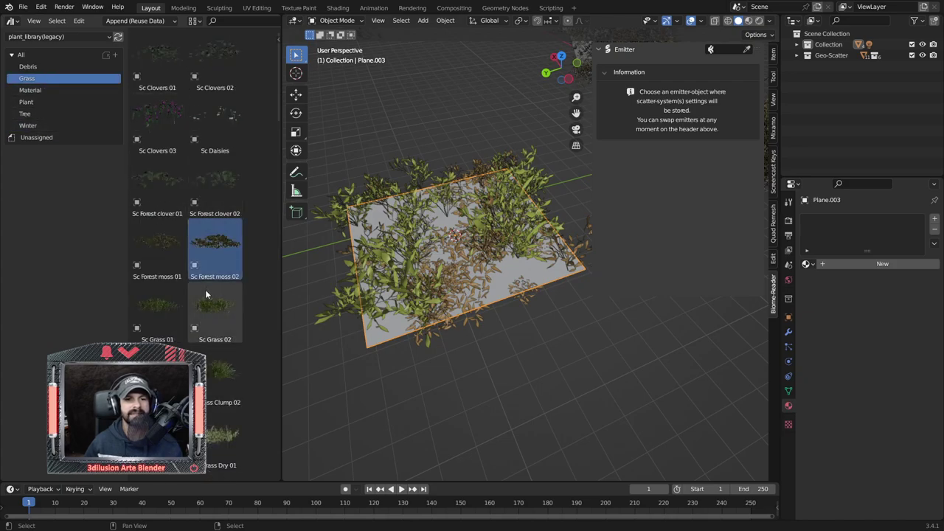
left_click(215, 283)
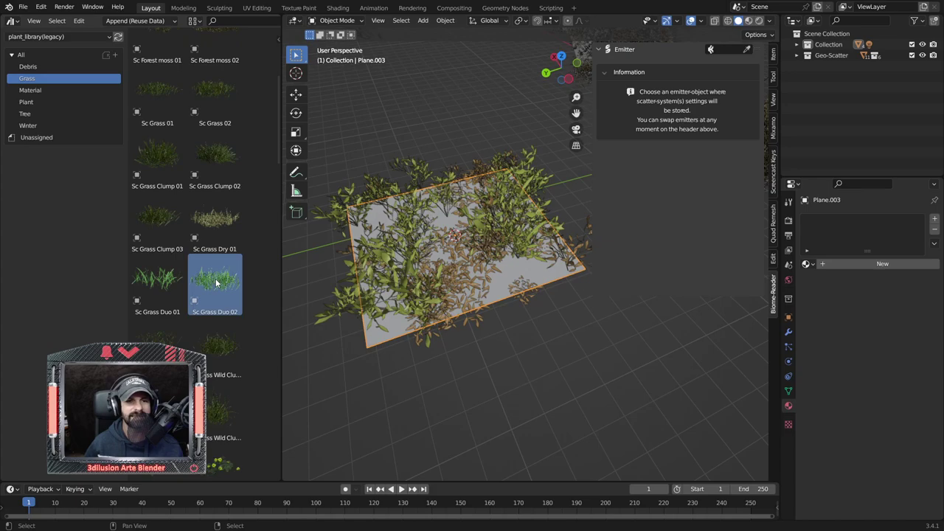
Scatter the grass onto Plane.003 as a new system at density 57.93.
left_click(747, 50)
left_click(514, 269)
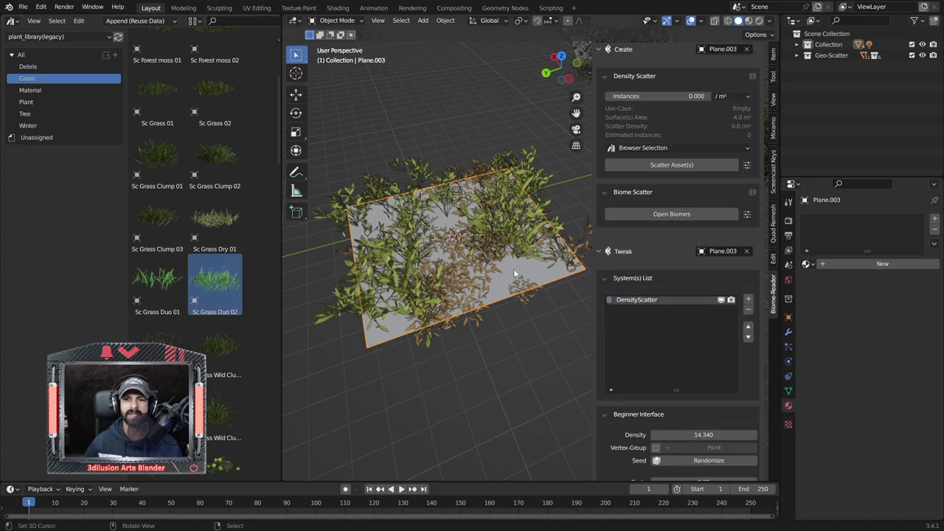
left_click(664, 165)
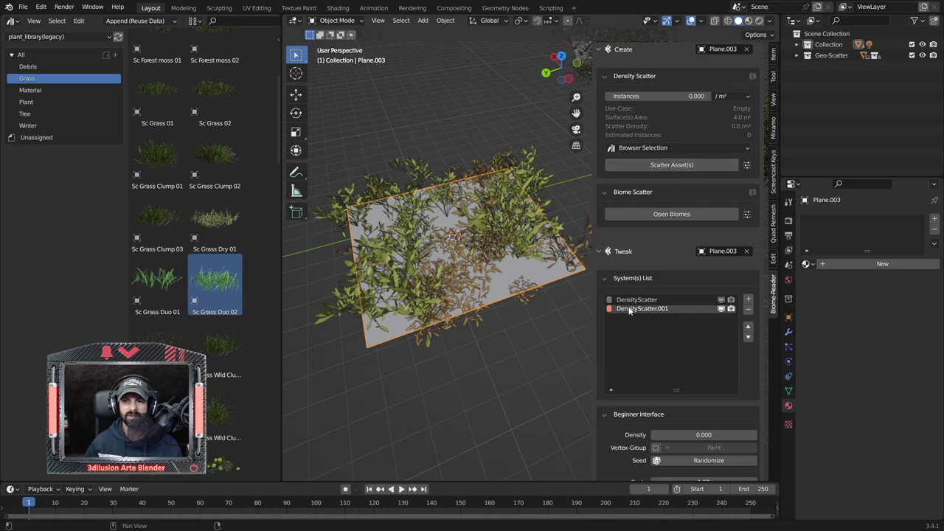
left_click_drag(694, 435, 753, 434)
scroll(443, 244, "up", 5)
mouse_move(443, 244)
middle_mouse_down()
mouse_move(436, 224)
mouse_move(440, 277)
middle_mouse_up()
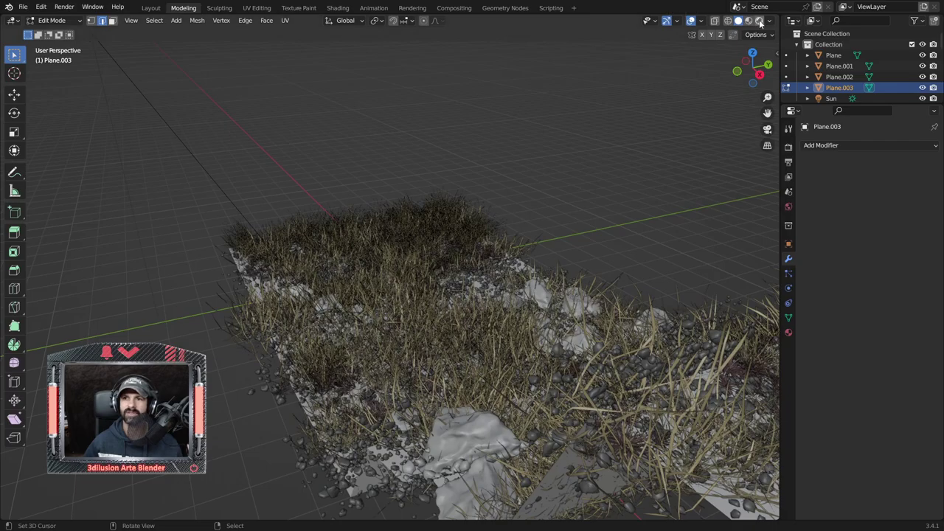
Frame the bush-and-grass patch up close and switch the viewport to Rendered shading.
scroll(596, 223, "down", 8)
middle_click_drag(597, 224, 509, 445)
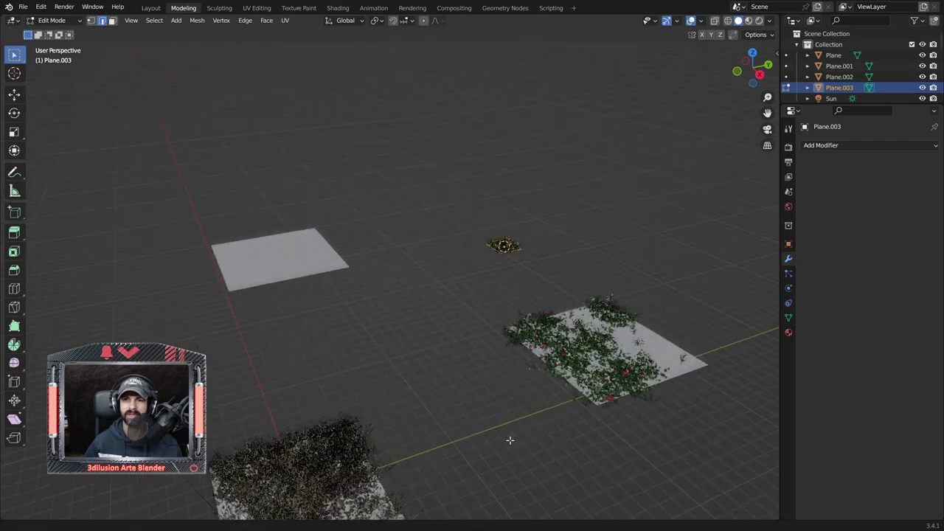
scroll(512, 430, "up", 2)
scroll(392, 323, "up", 2)
scroll(475, 295, "up", 2)
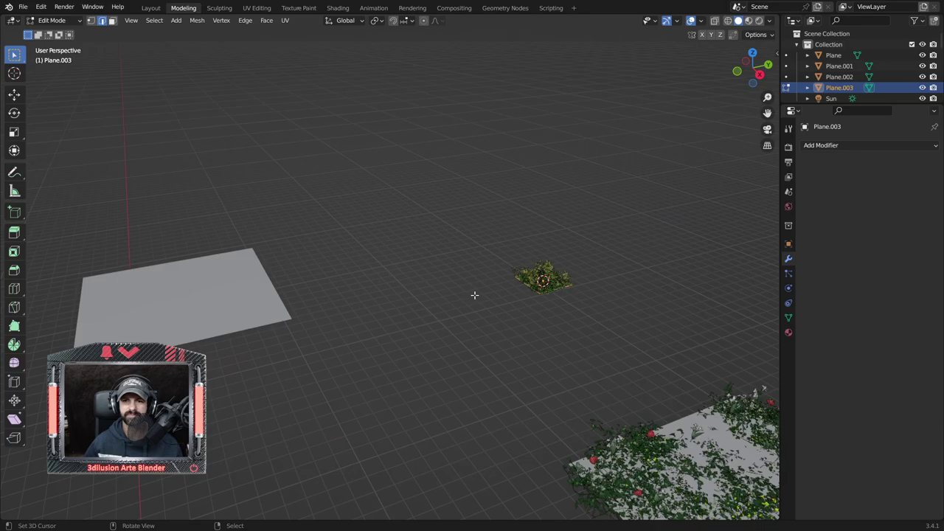
key("KP_Decimal")
mouse_move(456, 245)
middle_mouse_down()
mouse_move(428, 247)
mouse_move(443, 243)
middle_mouse_up()
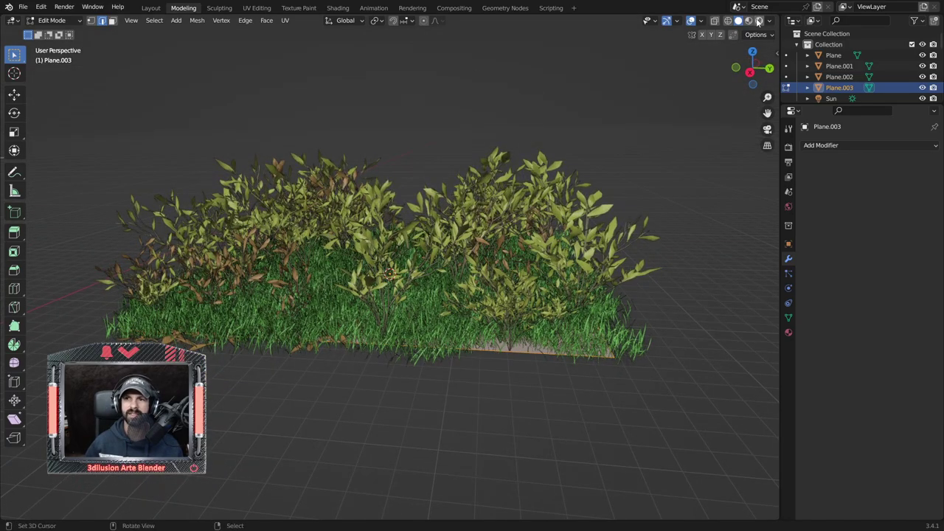
left_click(759, 22)
mouse_move(472, 243)
middle_mouse_down()
mouse_move(532, 248)
mouse_move(493, 288)
mouse_move(571, 269)
middle_mouse_up()
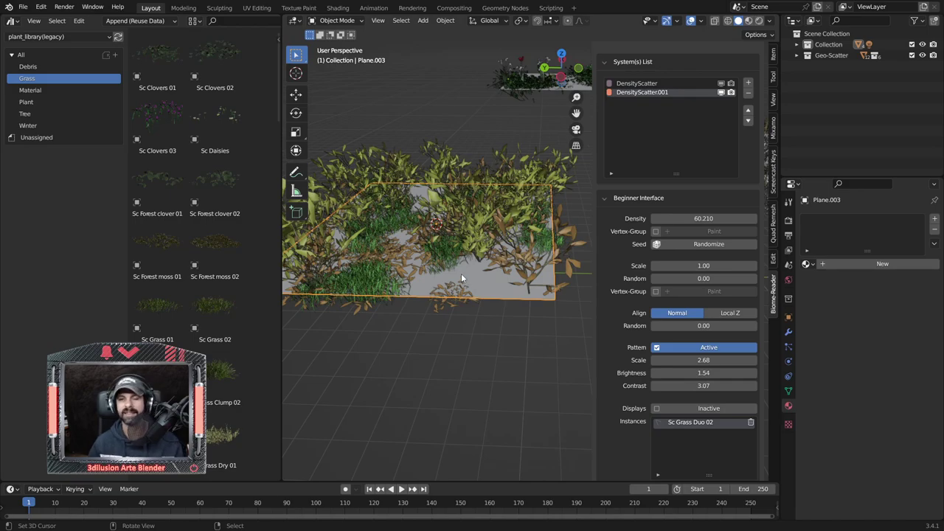
Orbit to a higher view of the grass-covered Plane.003.
scroll(462, 277, "down", 3)
middle_click_drag(461, 278, 410, 232)
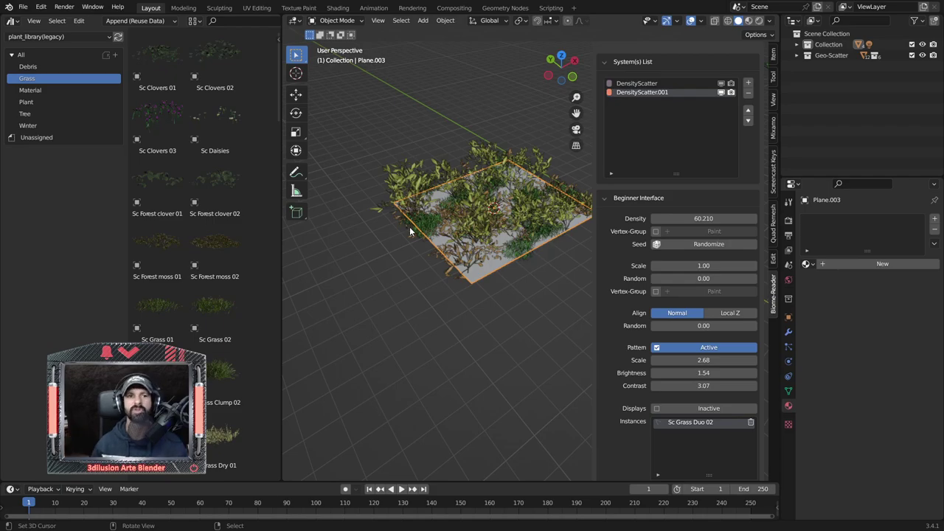
scroll(741, 339, "down", 2)
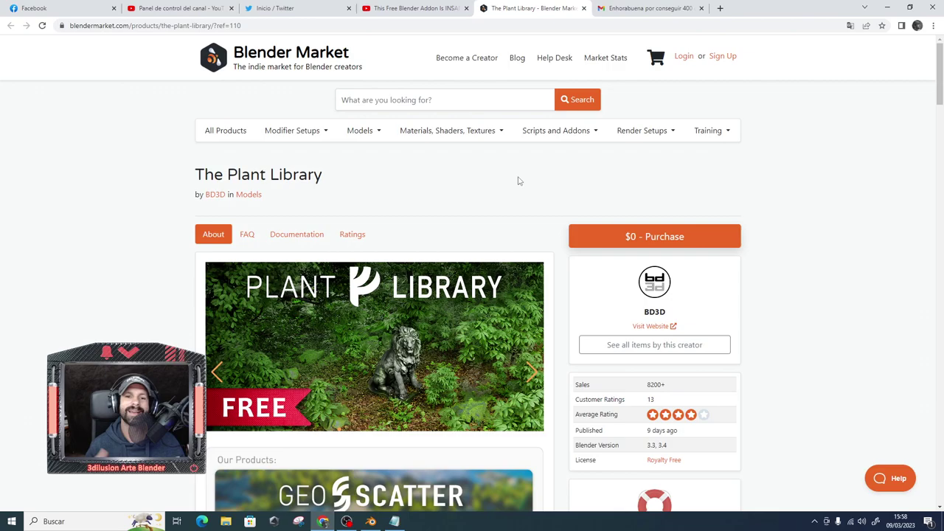
Scroll through The Plant Library product page on Blender Market and go to the cart.
scroll(521, 195, "down", 1)
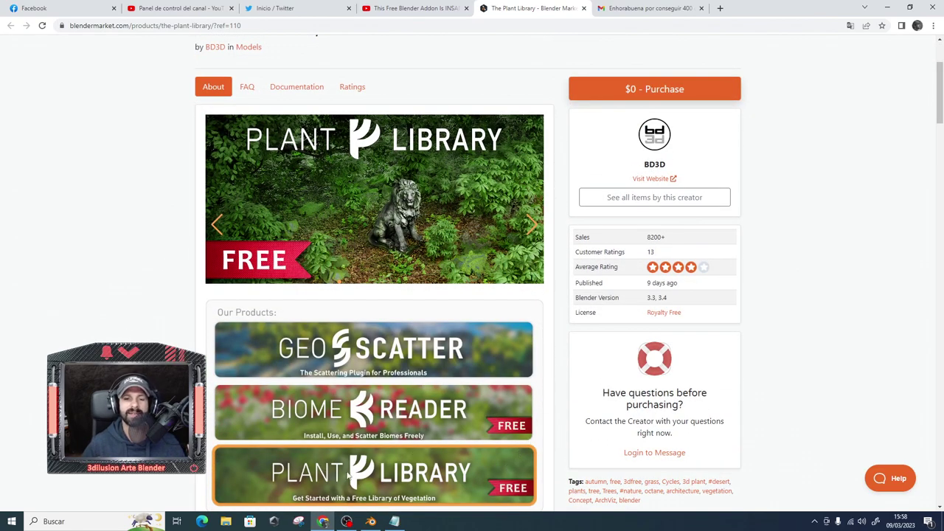
scroll(404, 375, "up", 2)
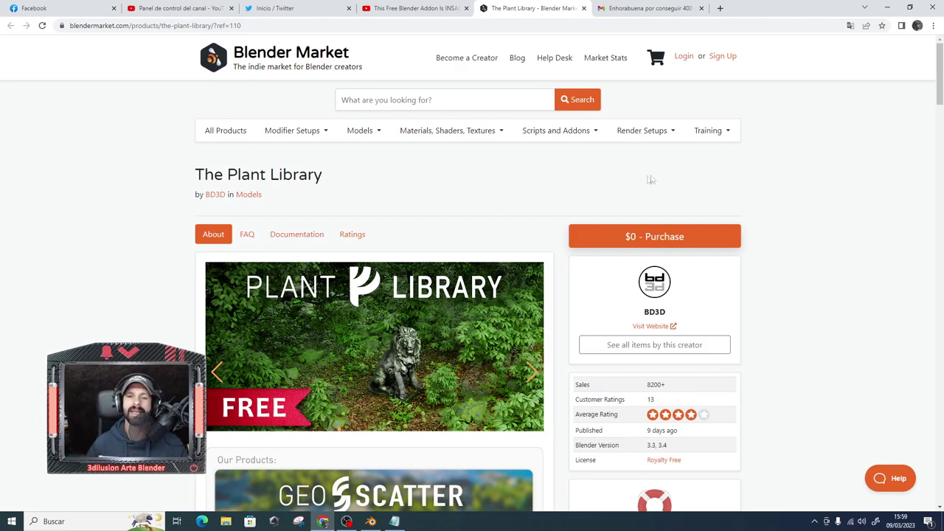
scroll(512, 219, "down", 4)
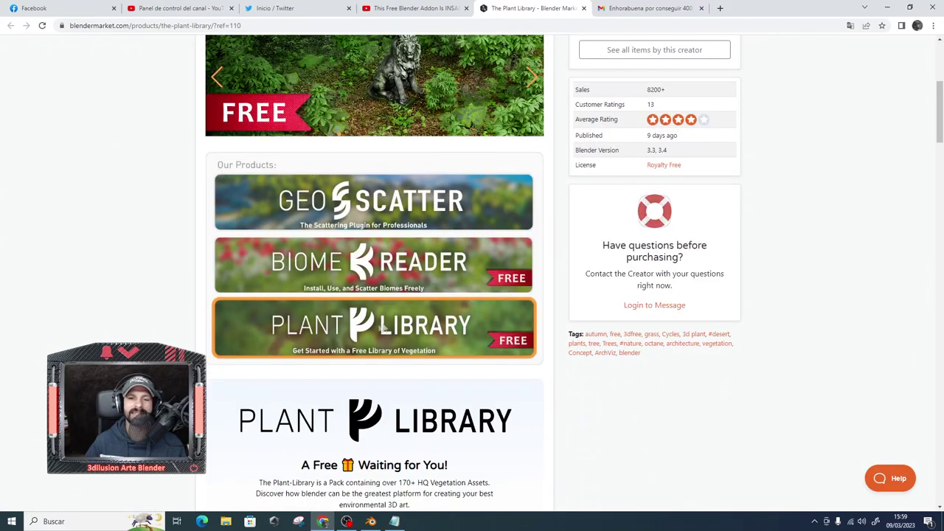
left_click(405, 331)
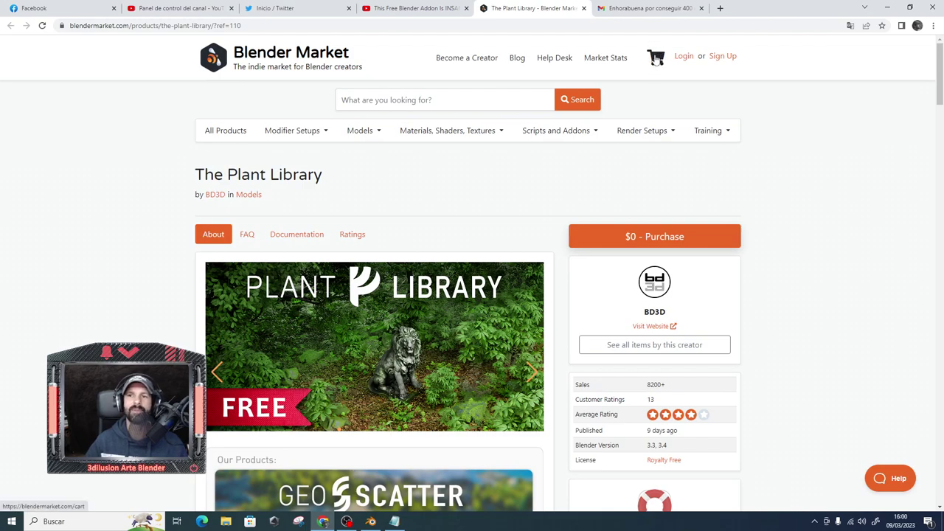
left_click(656, 59)
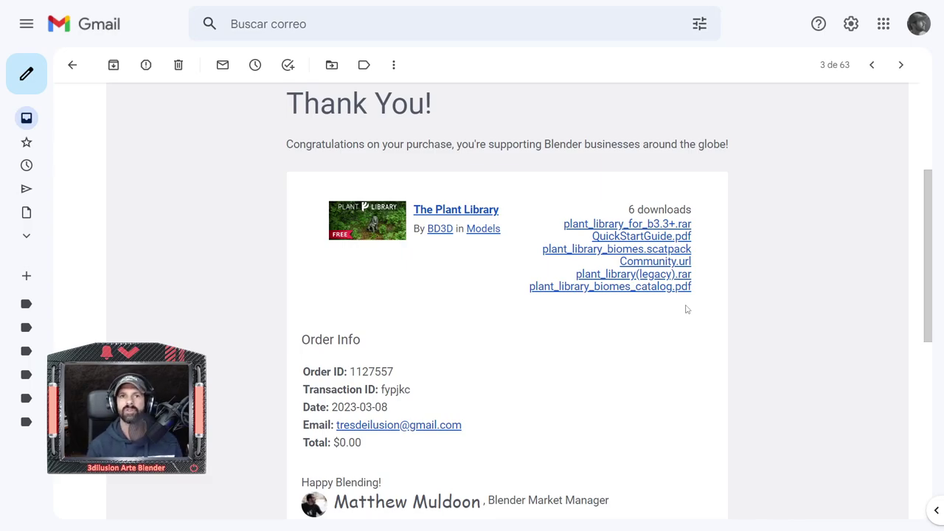
Scroll down The Plant Library receipt email to its six download links.
scroll(700, 304, "down", 1)
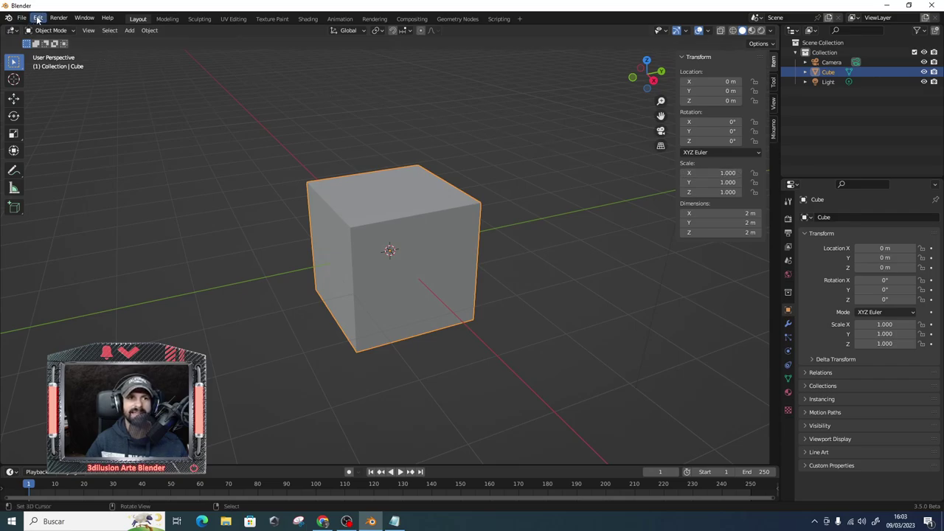
Go to Preferences > File Paths and add a new Asset Libraries entry.
left_click(38, 19)
left_click(66, 160)
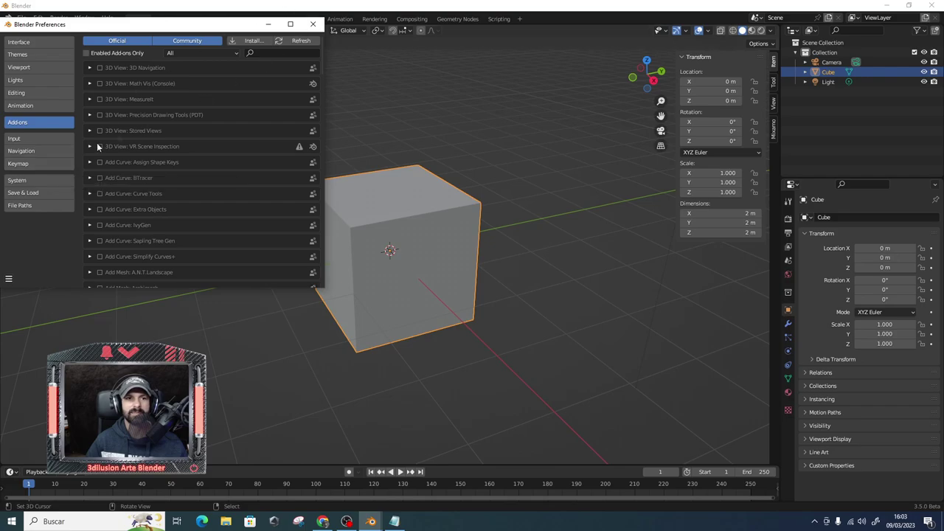
left_click(19, 206)
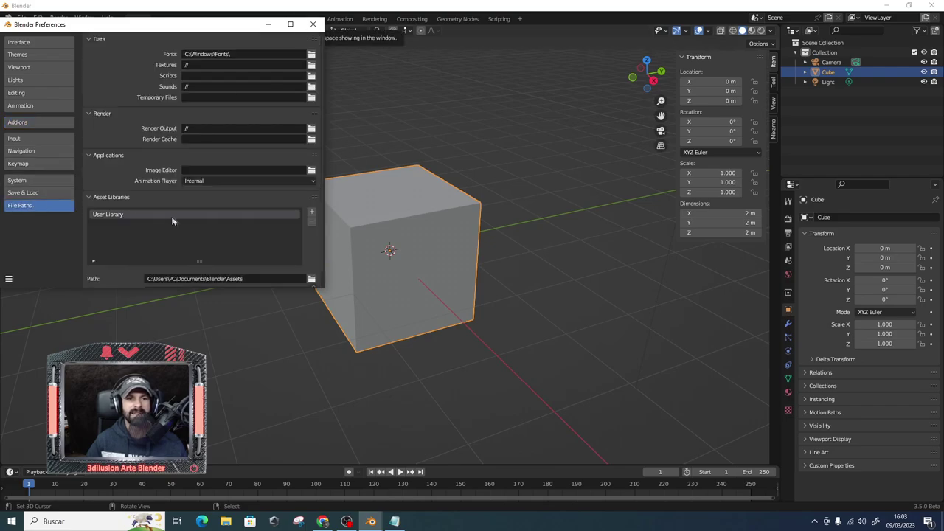
scroll(240, 245, "down", 1)
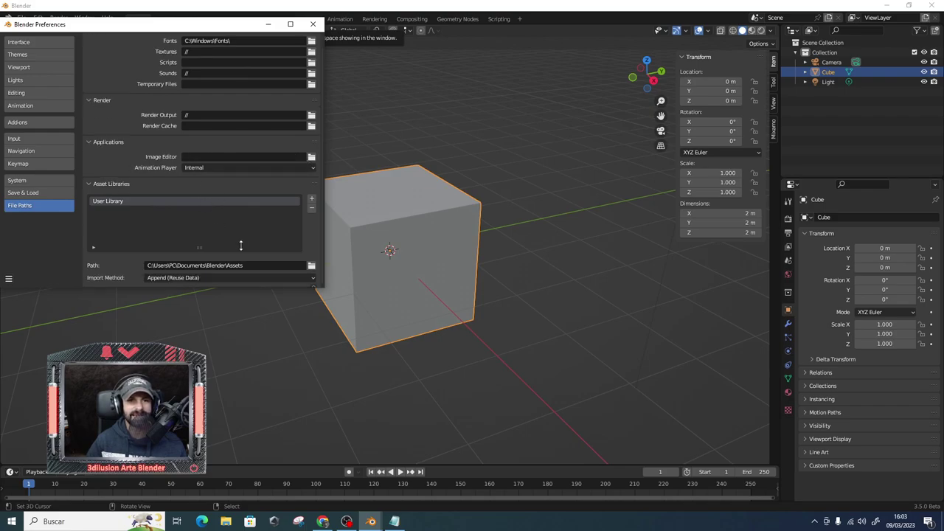
left_click(312, 198)
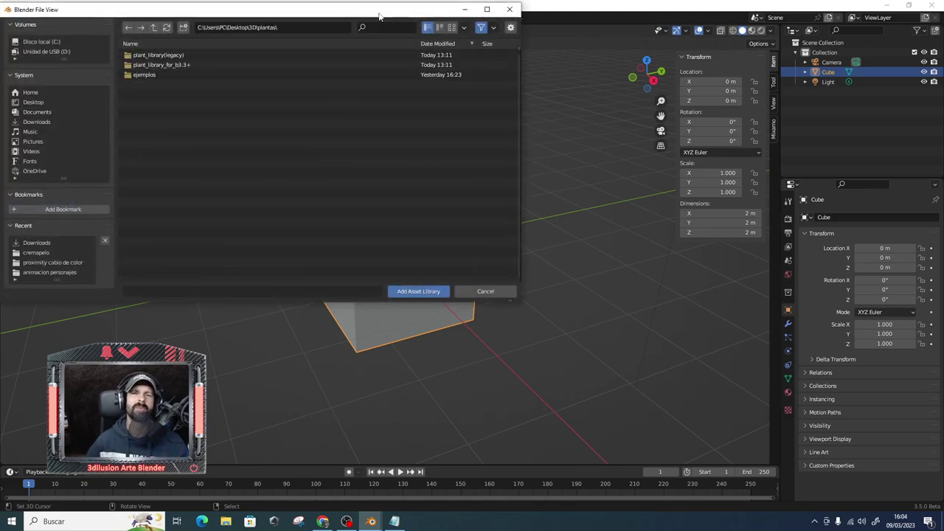
Register the plant_library(legacy) folder as an asset library.
left_click_drag(379, 16, 465, 35)
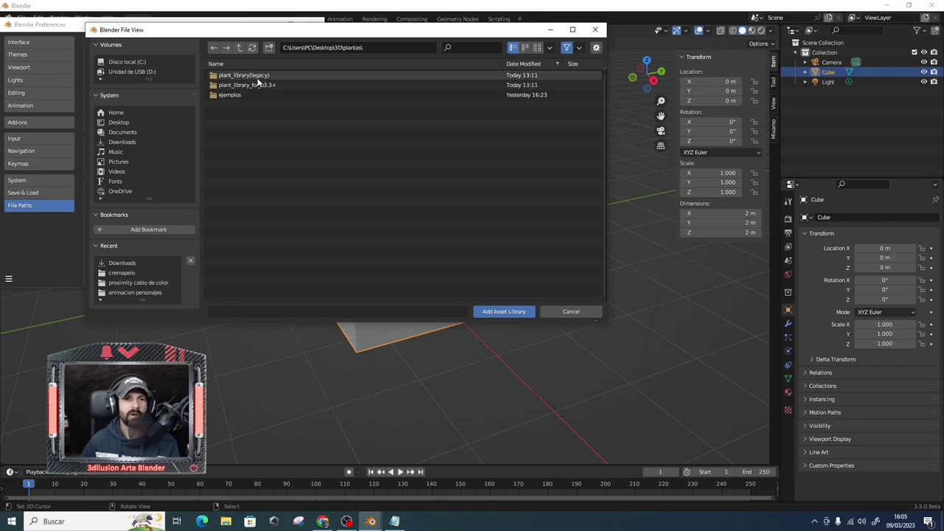
double_click(257, 78)
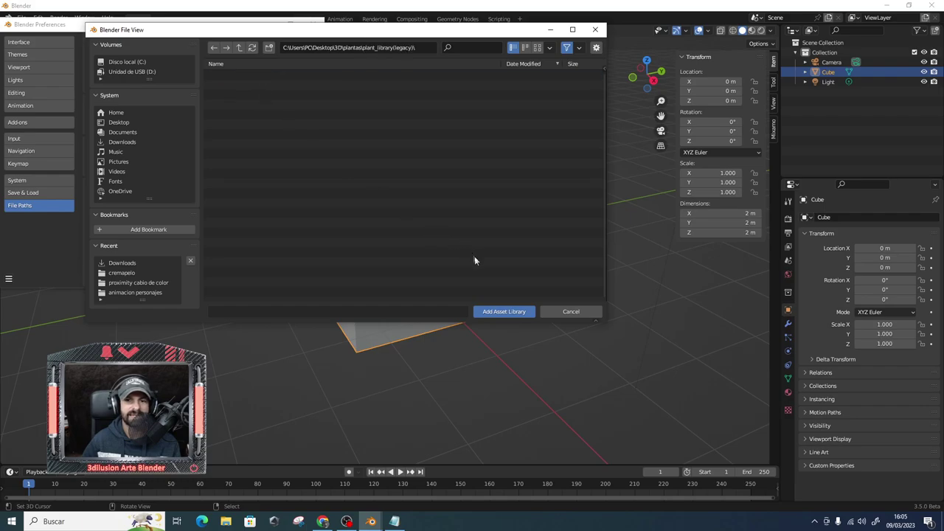
left_click(500, 311)
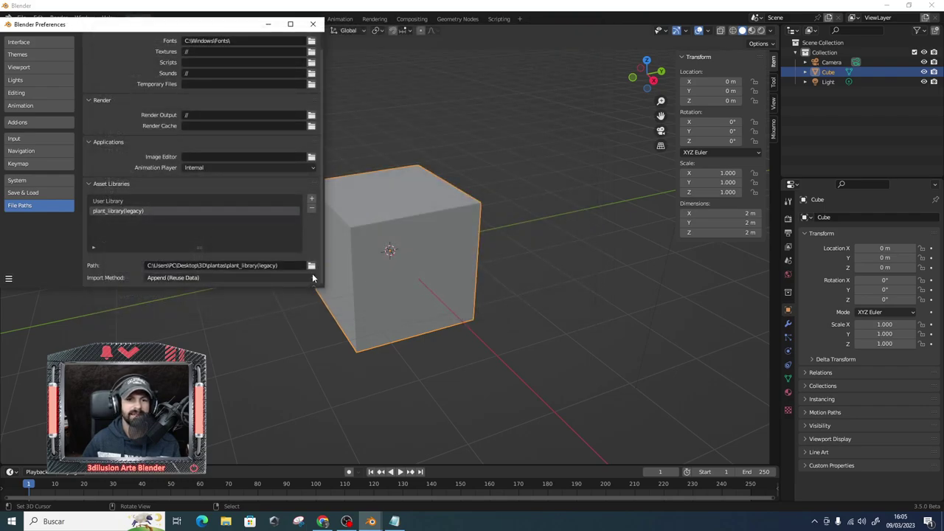
Add plant_library_for_b3.3+ as a second asset library and close Preferences.
left_click(311, 199)
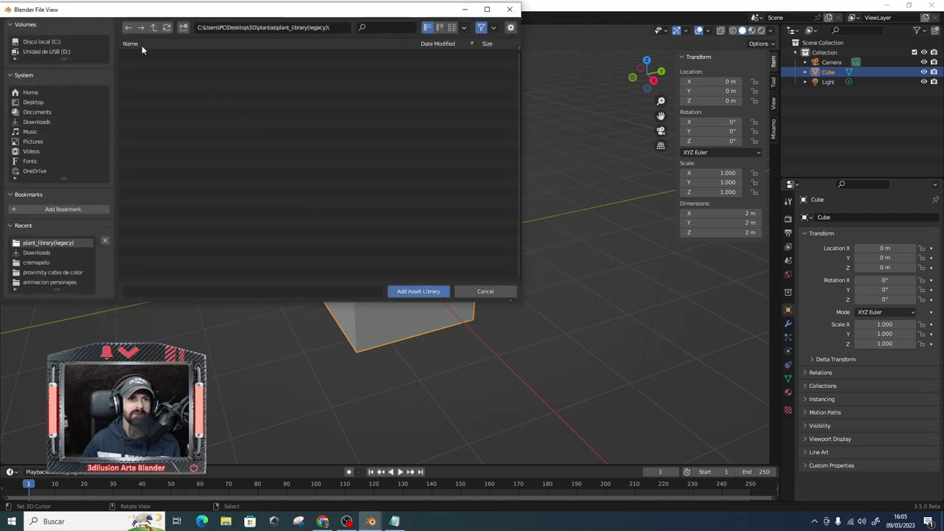
left_click(153, 27)
double_click(160, 66)
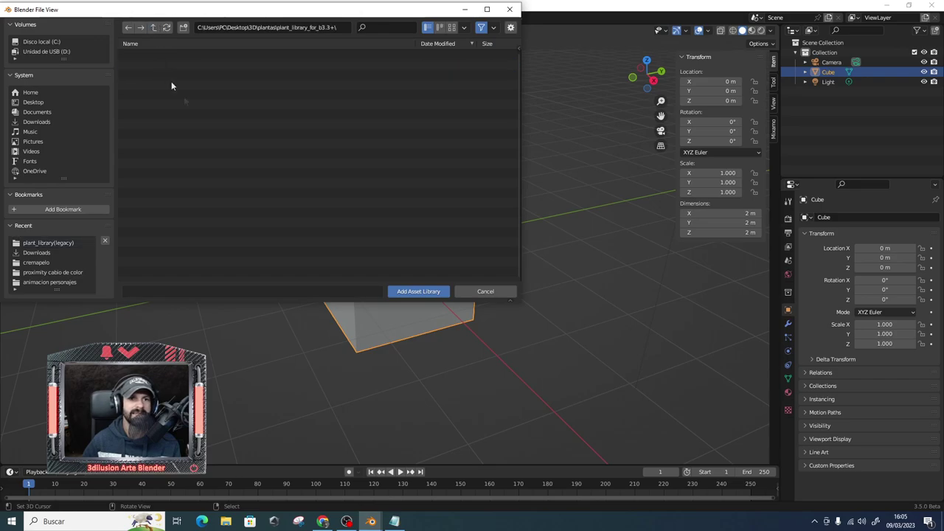
left_click(419, 291)
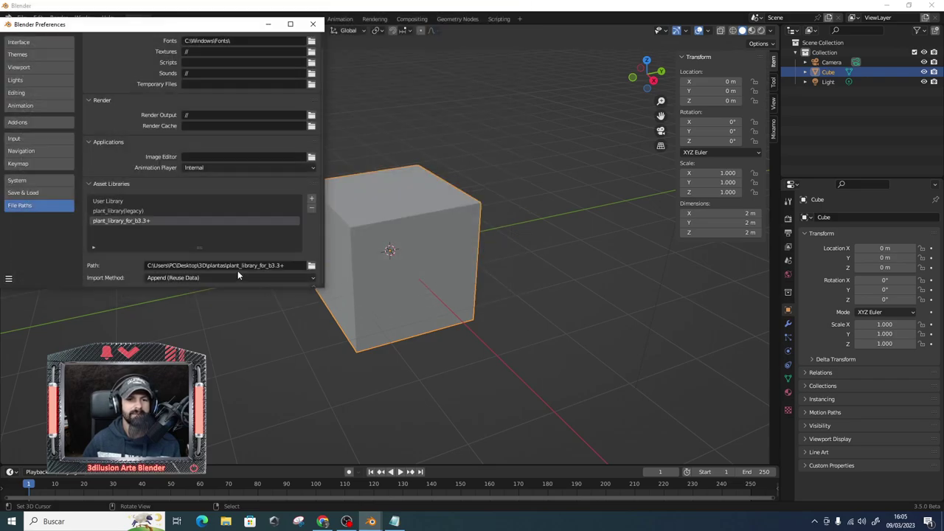
left_click(311, 26)
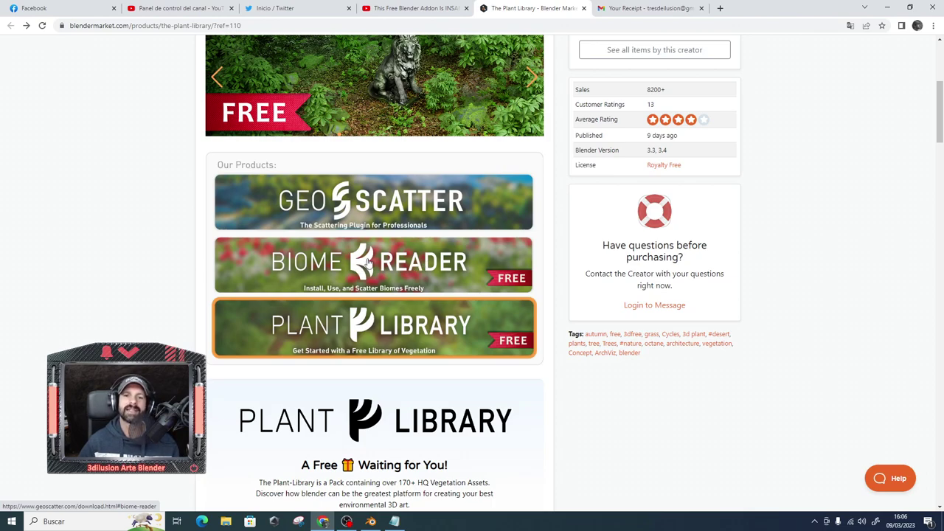
Open the Biome Reader download page on GeoScatter and translate it into Spanish.
left_click(369, 263)
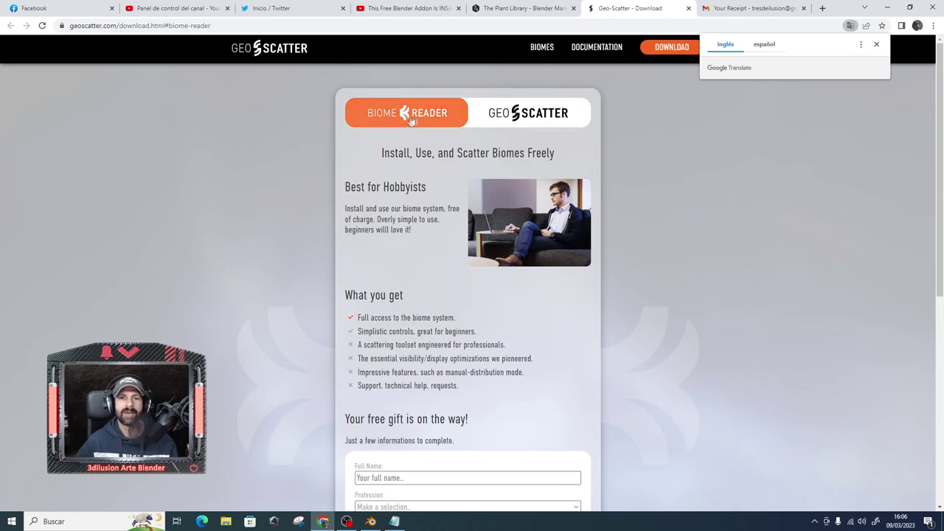
scroll(473, 315, "down", 2)
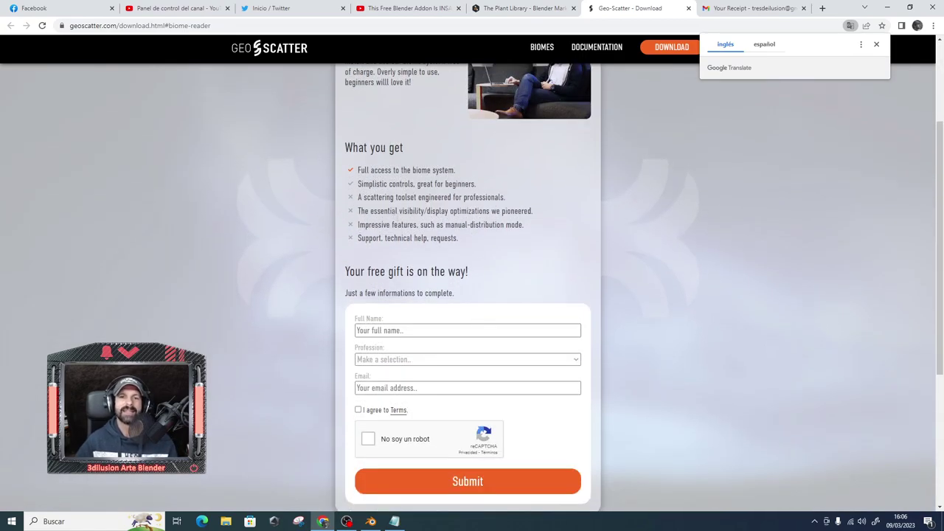
left_click(765, 44)
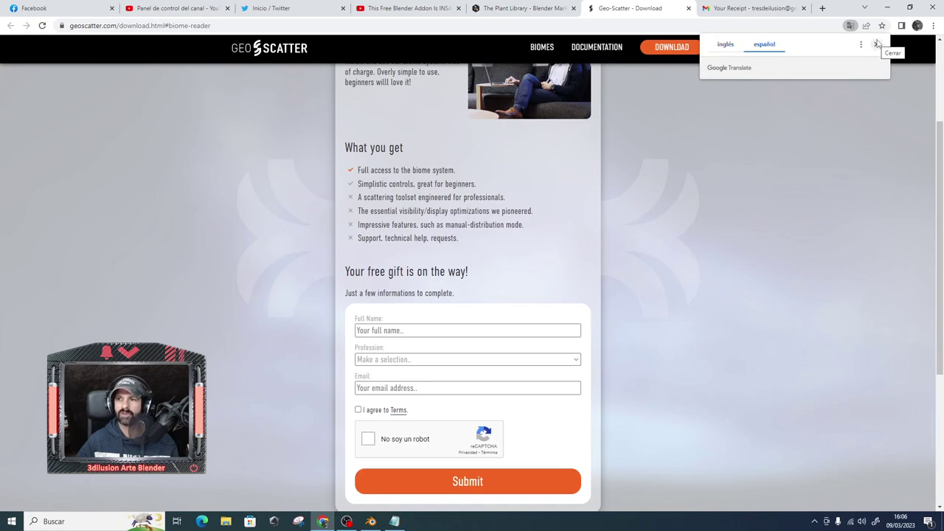
left_click(876, 44)
Scroll to the download form and view the Profesión options without choosing one.
scroll(504, 332, "up", 1)
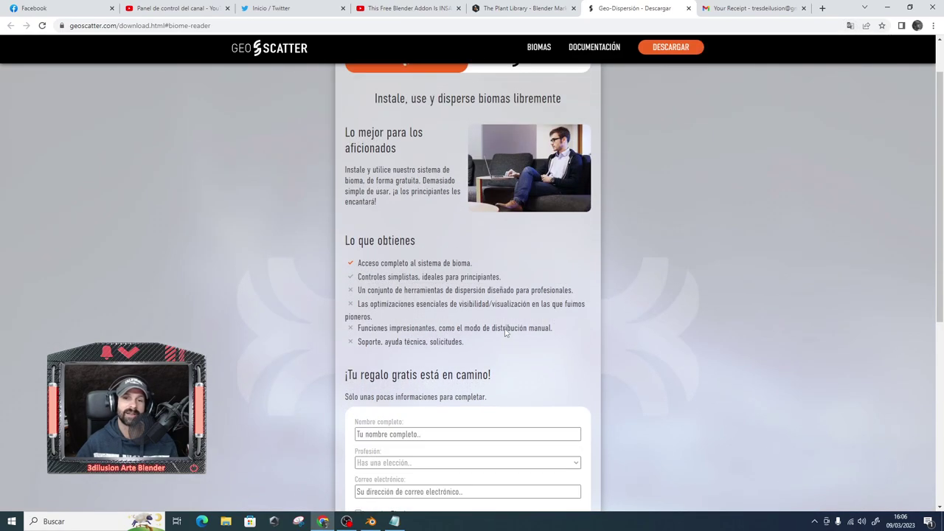
scroll(429, 269, "down", 1)
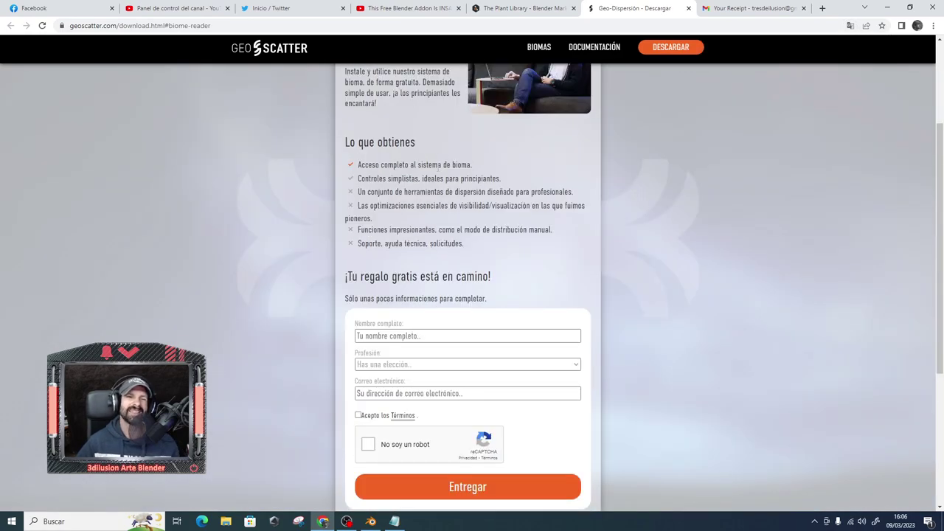
scroll(452, 290, "down", 1)
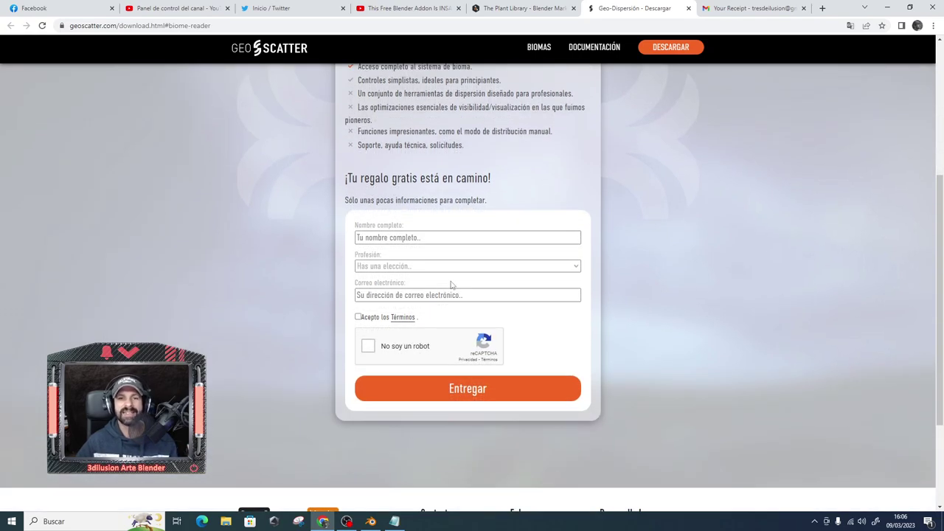
scroll(450, 302, "up", 1)
scroll(450, 328, "down", 1)
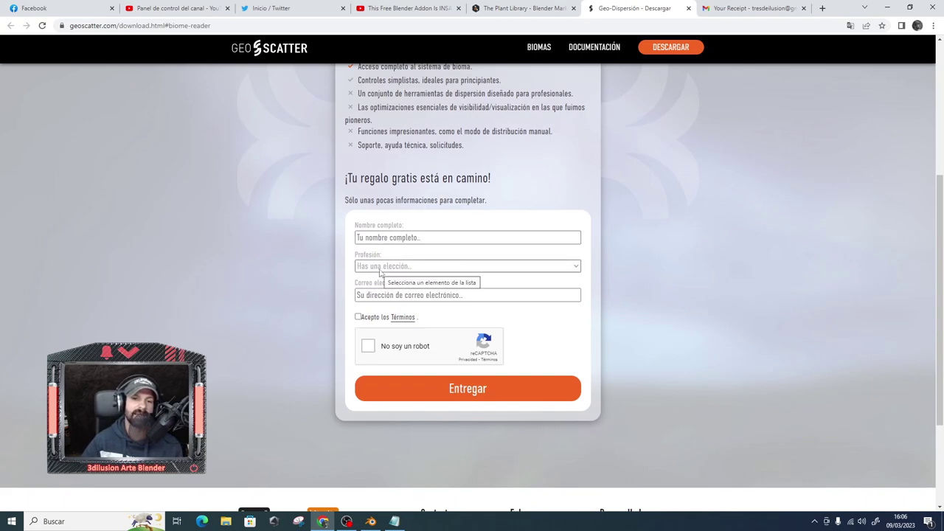
left_click(380, 267)
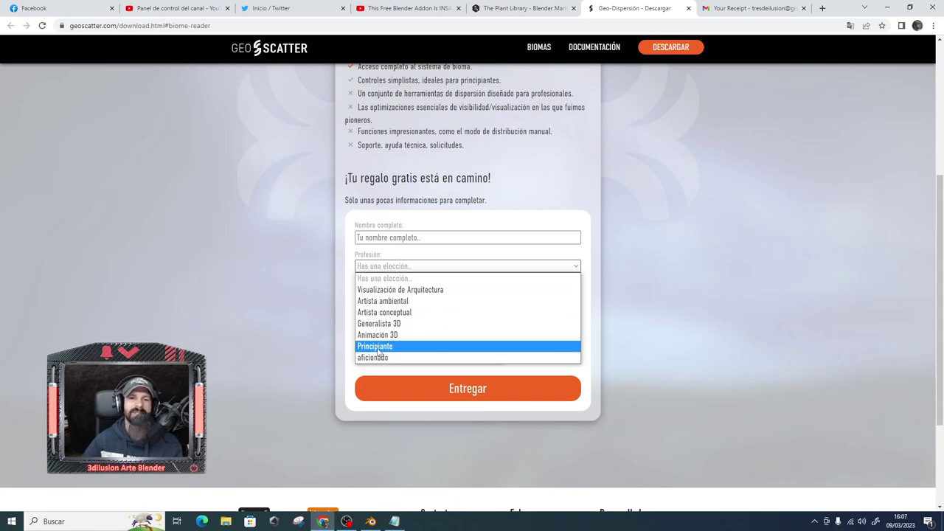
left_click(280, 352)
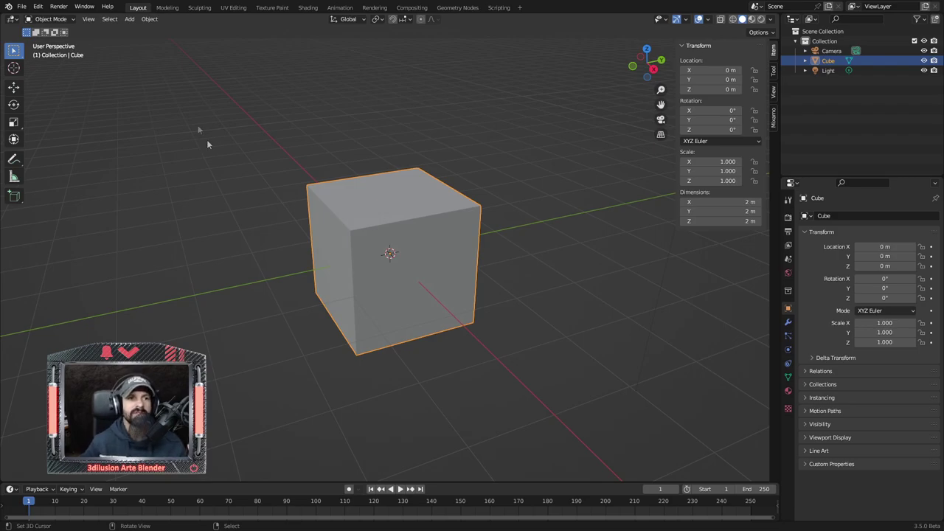
Install BiomeReaderPlugin.zip from Preferences > Add-ons and enable Biome-Reader 5.3.2.
left_click(38, 9)
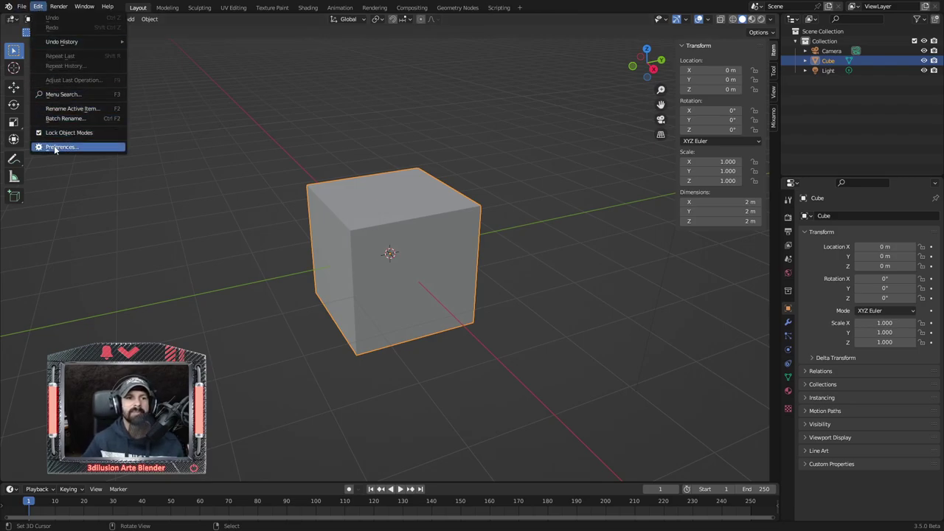
left_click(56, 147)
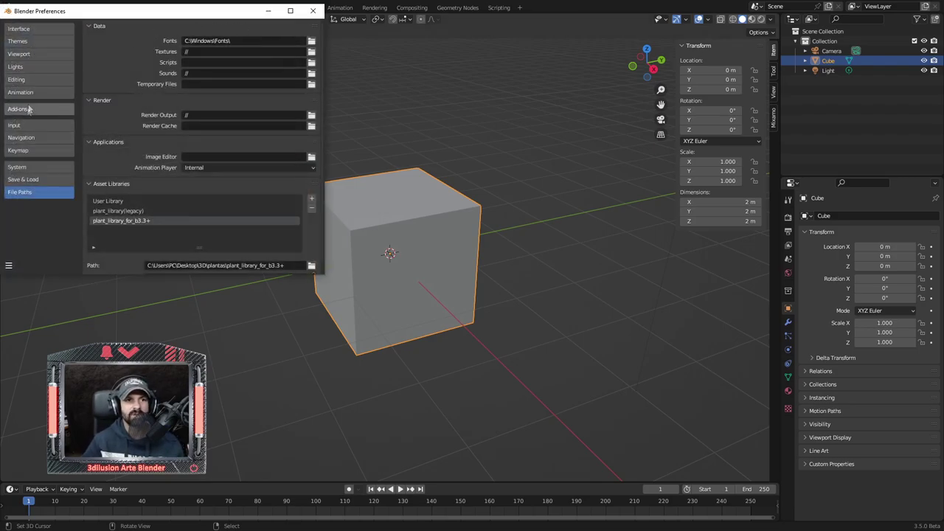
left_click(29, 111)
left_click(252, 27)
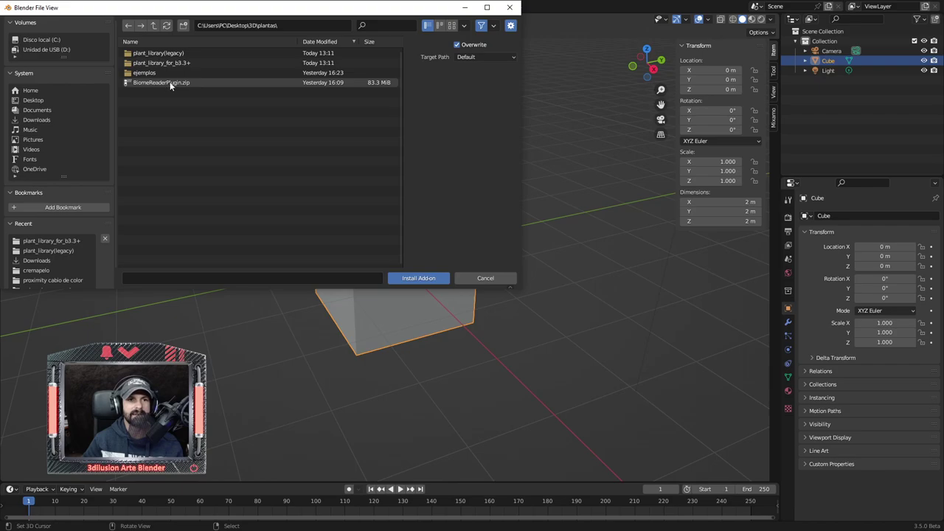
left_click(170, 85)
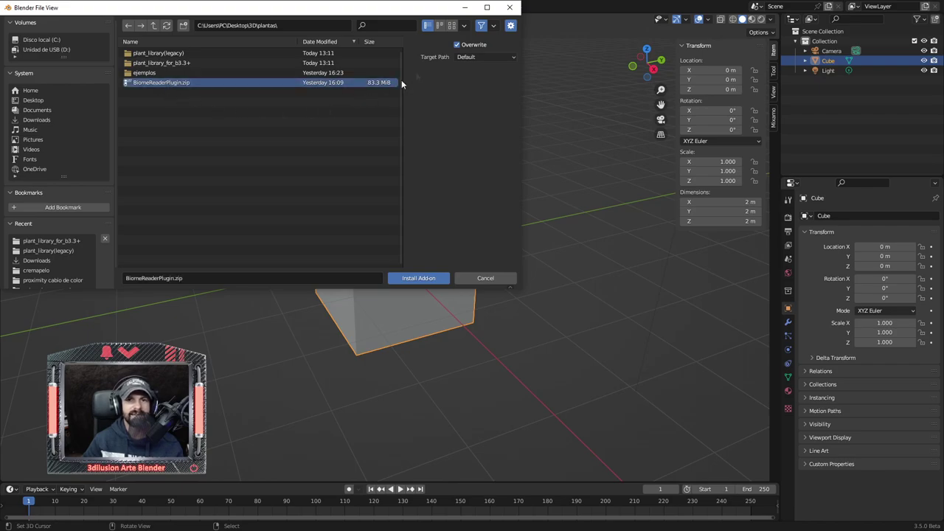
left_click(413, 279)
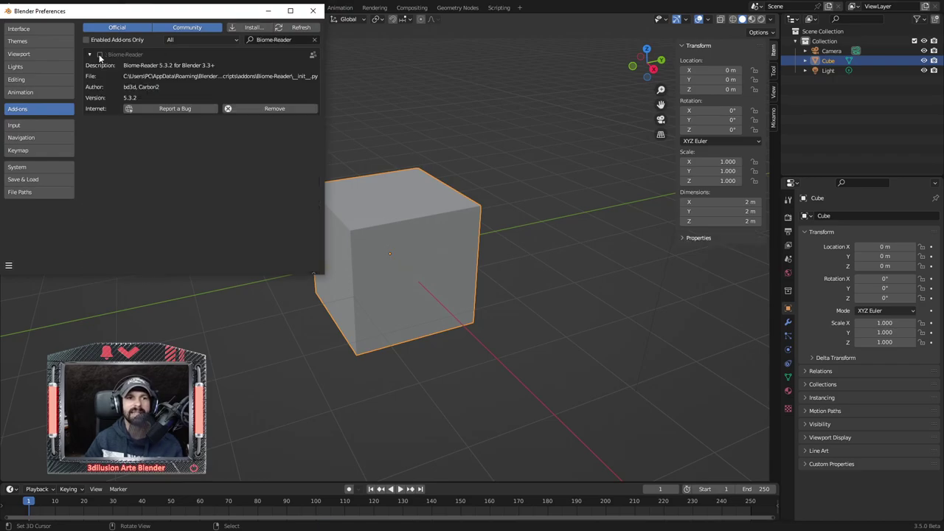
left_click(100, 55)
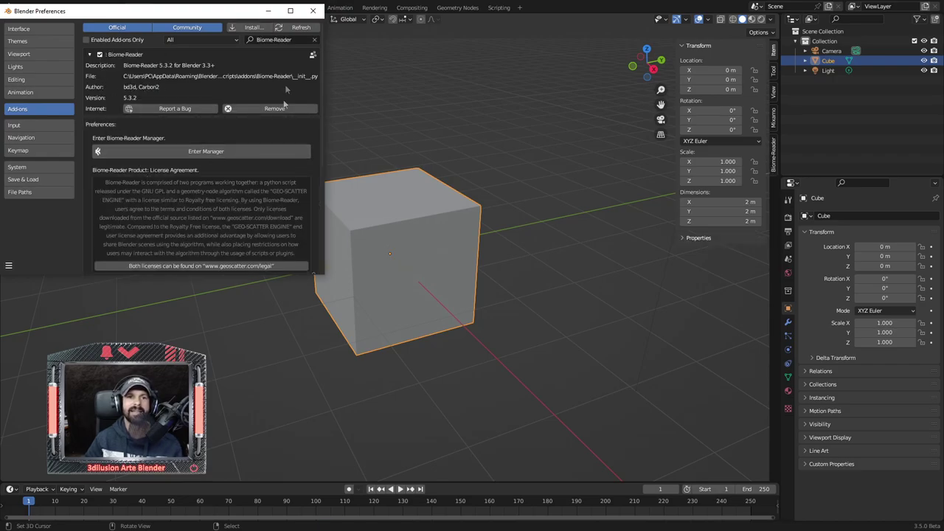
left_click(313, 10)
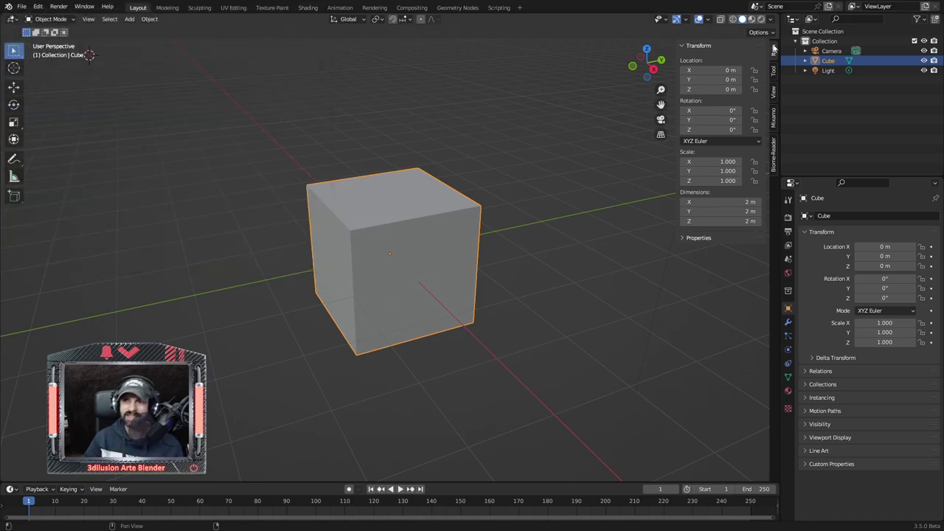
Show the Biome-Reader panels, delete the default cube and scatter the Autumn 03 biome.
left_click(775, 161)
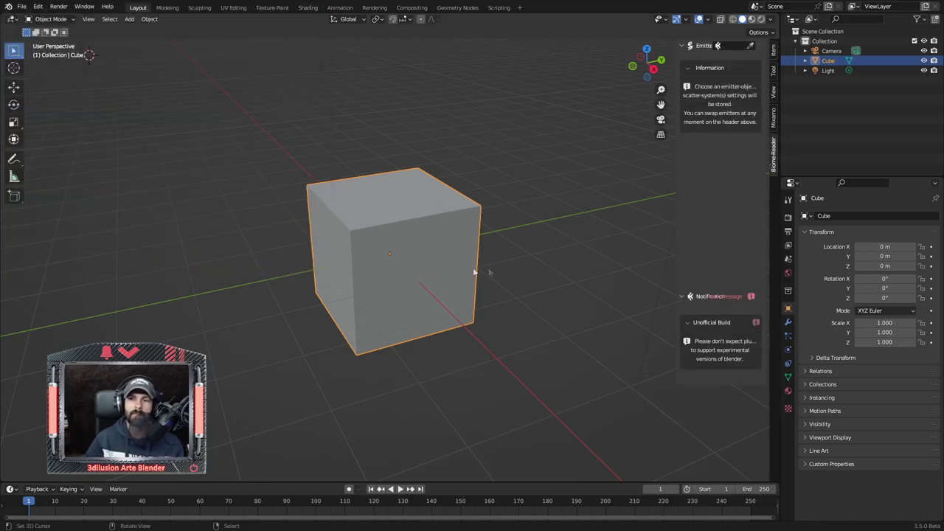
key("Delete")
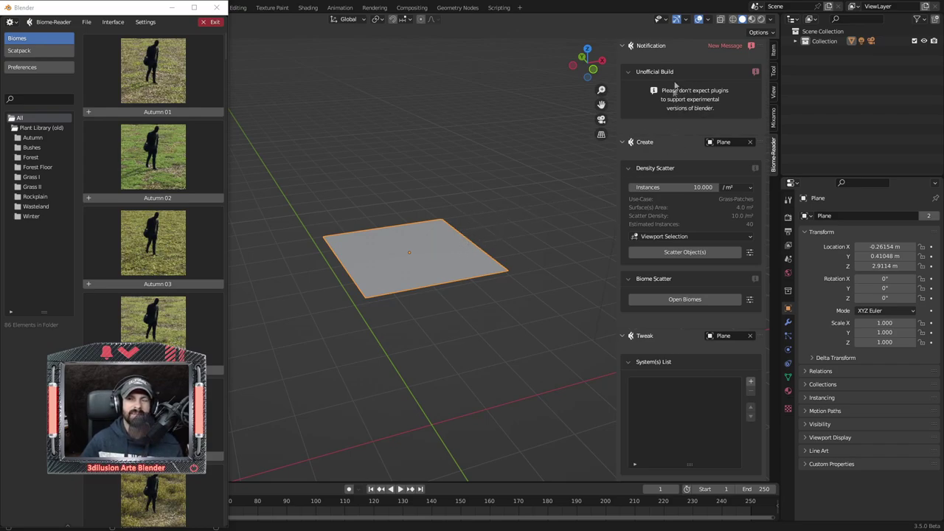
left_click(161, 290)
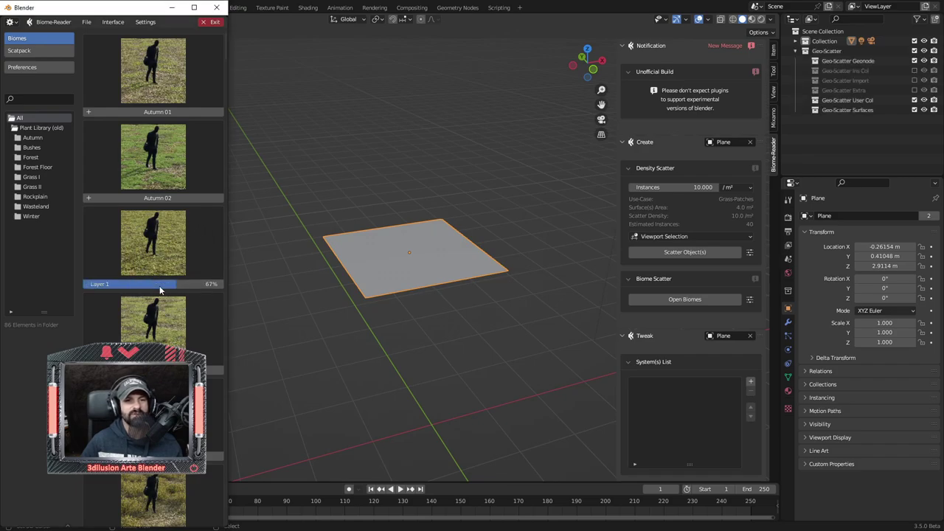
scroll(435, 285, "up", 3)
mouse_move(435, 285)
middle_mouse_down()
mouse_move(453, 310)
mouse_move(445, 344)
mouse_move(401, 249)
mouse_move(427, 266)
middle_mouse_up()
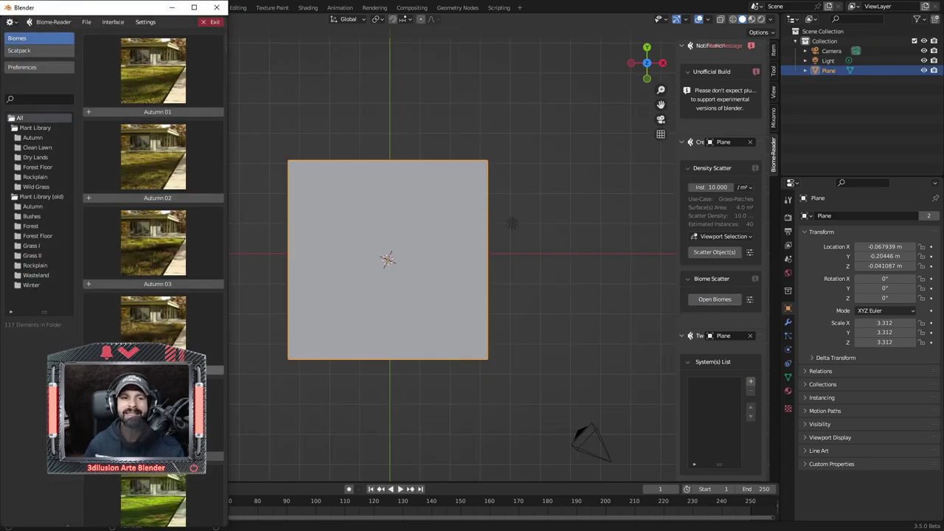
Scatter the Autumn 02 biome onto the plane and view it in perspective.
left_click(157, 201)
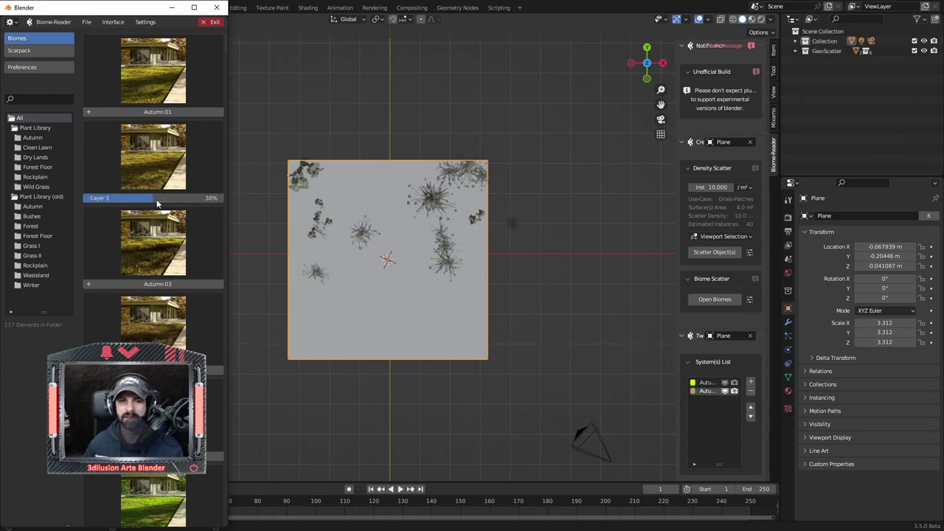
mouse_move(430, 296)
middle_mouse_down()
mouse_move(429, 243)
mouse_move(390, 258)
mouse_move(456, 254)
middle_mouse_up()
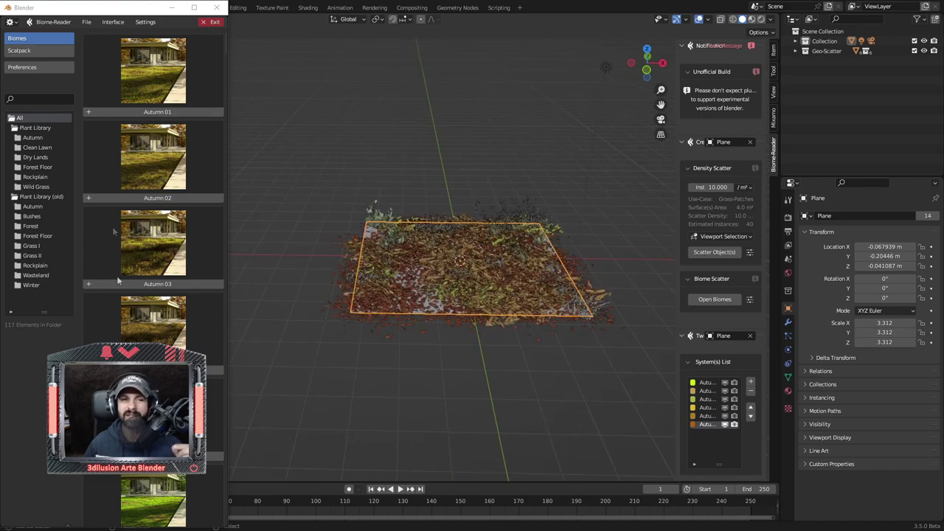
left_click(87, 21)
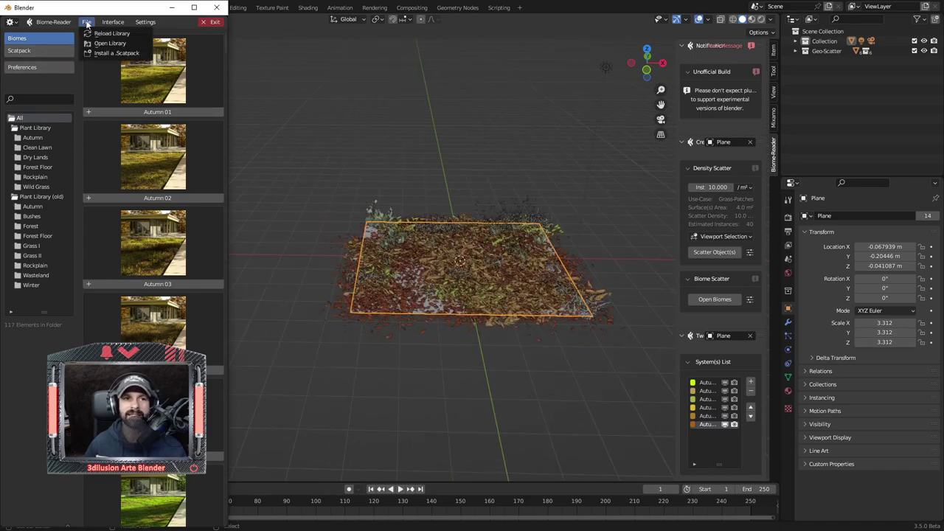
Install plant_library_biomes.scatpack from the plantas folder as a Biome-Reader package.
left_click(107, 56)
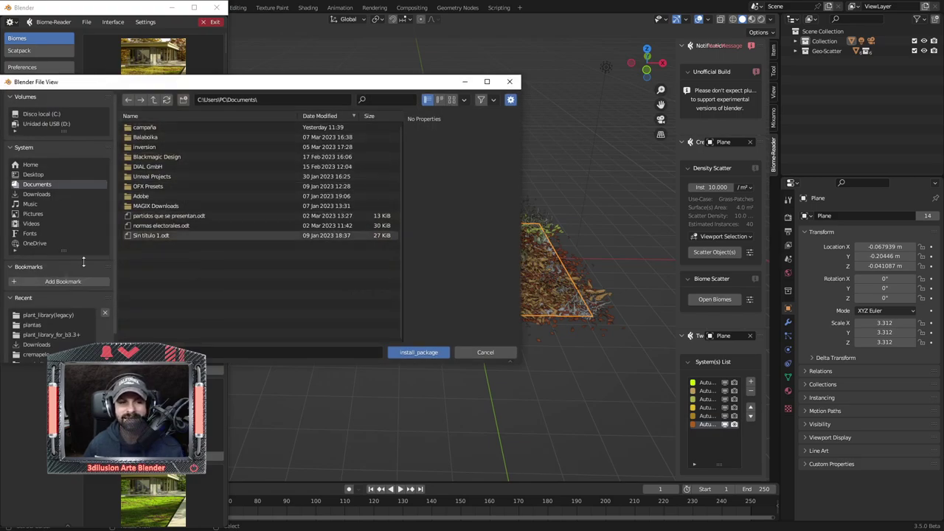
left_click(34, 315)
left_click(152, 99)
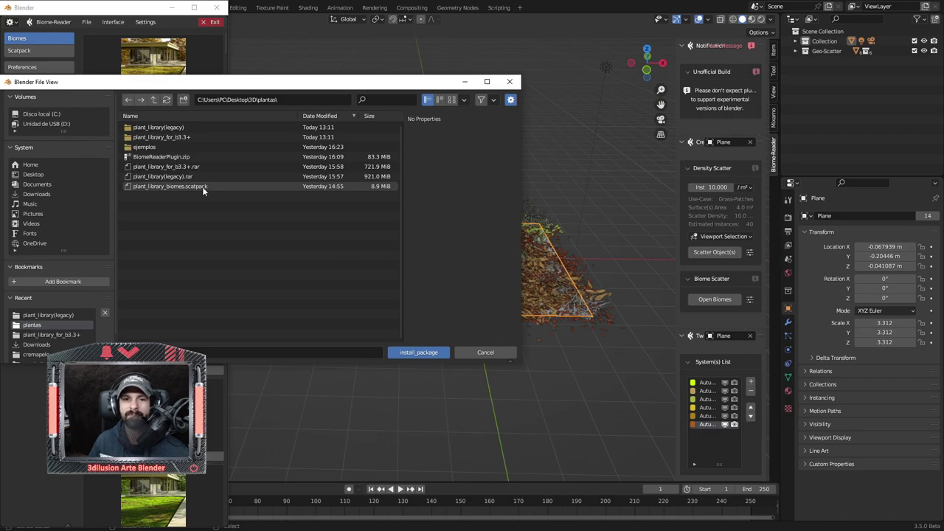
left_click(401, 354)
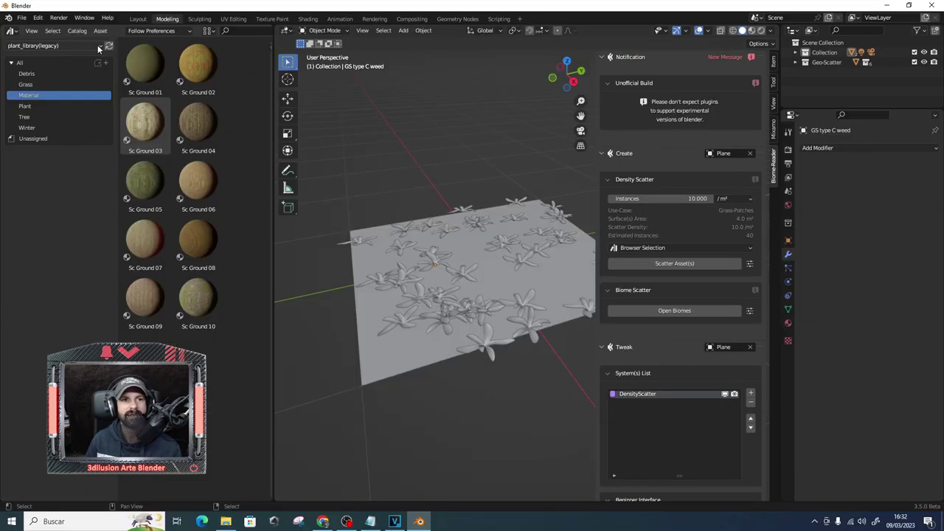
Place Sc Conifer bush A 2 from the Tree catalog on the plane, removing the mistaken conifer.
left_click(57, 86)
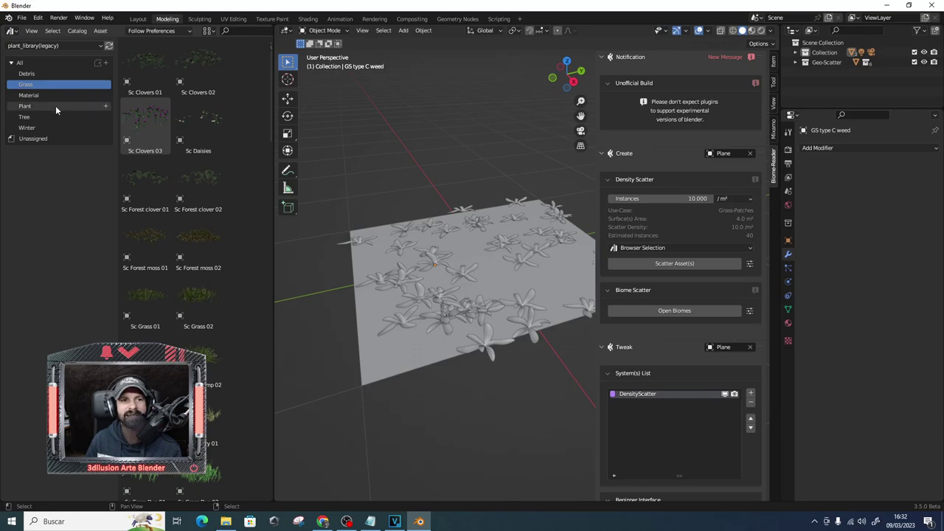
left_click(56, 106)
left_click(55, 116)
left_click_drag(196, 188, 466, 242)
key("Delete")
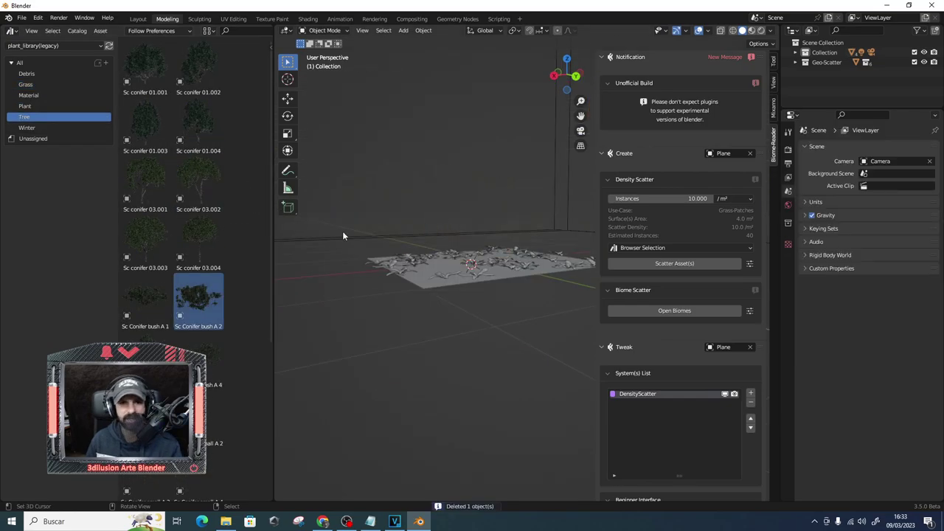
mouse_move(198, 298)
left_mouse_down()
mouse_move(439, 259)
mouse_move(452, 272)
left_mouse_up()
left_click(430, 275)
mouse_move(430, 275)
middle_mouse_down()
mouse_move(528, 287)
mouse_move(470, 258)
middle_mouse_up()
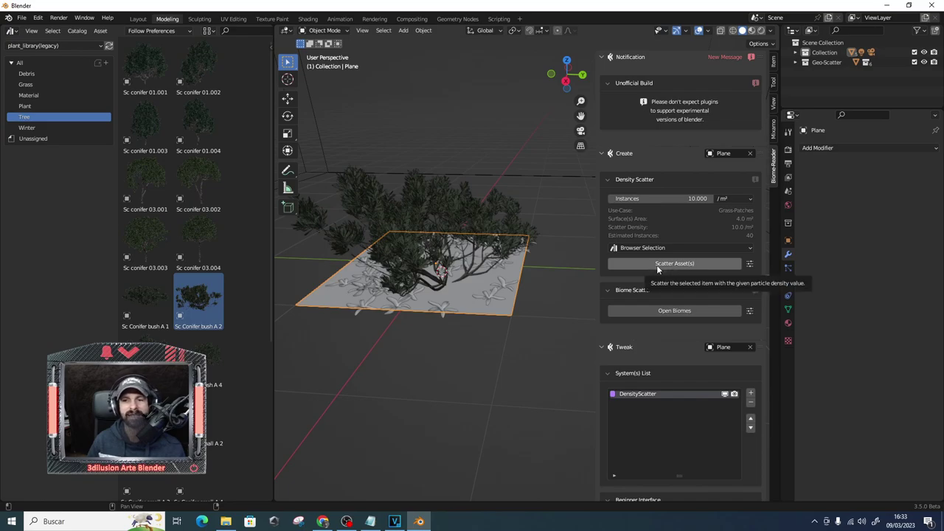
left_click(632, 248)
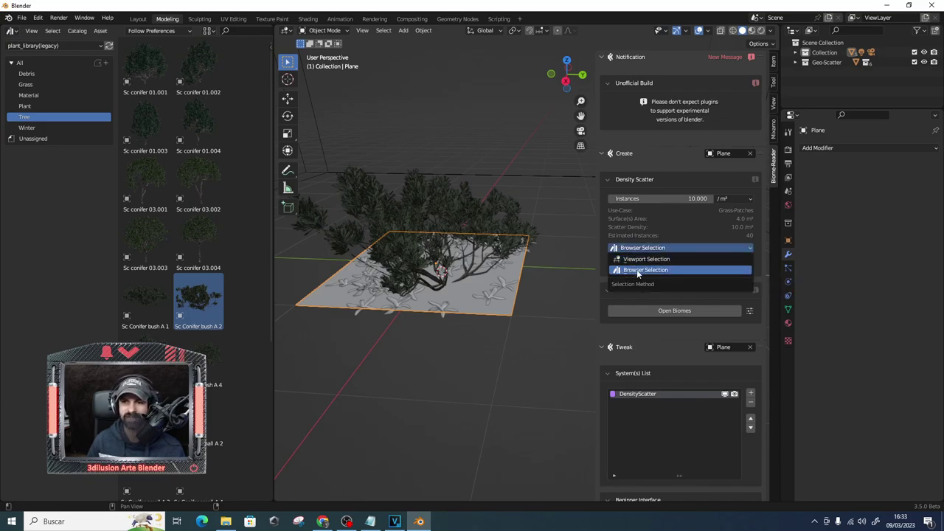
Scatter the conifers Sc conifer 01.003 through Sc Conifer bush A 2 densely via Browser Selection.
left_click(644, 271)
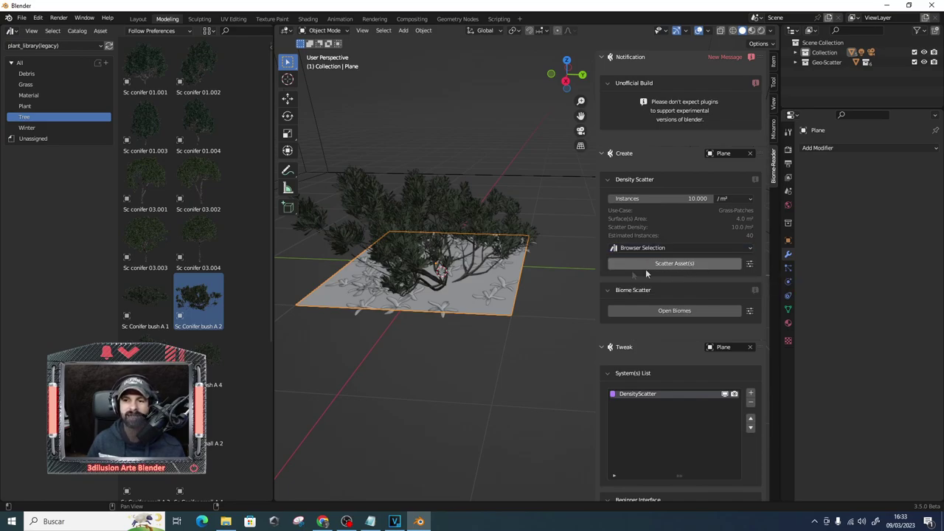
left_click(145, 122, "shift")
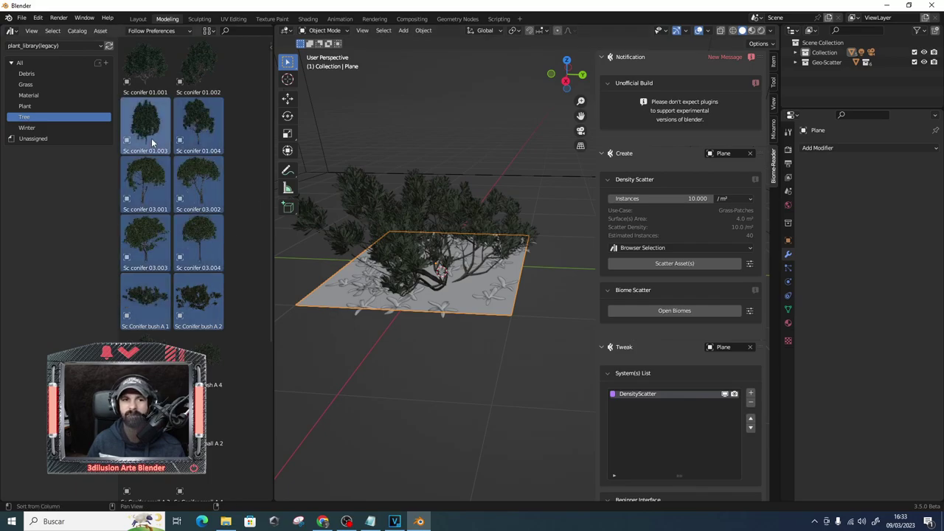
left_click(668, 264)
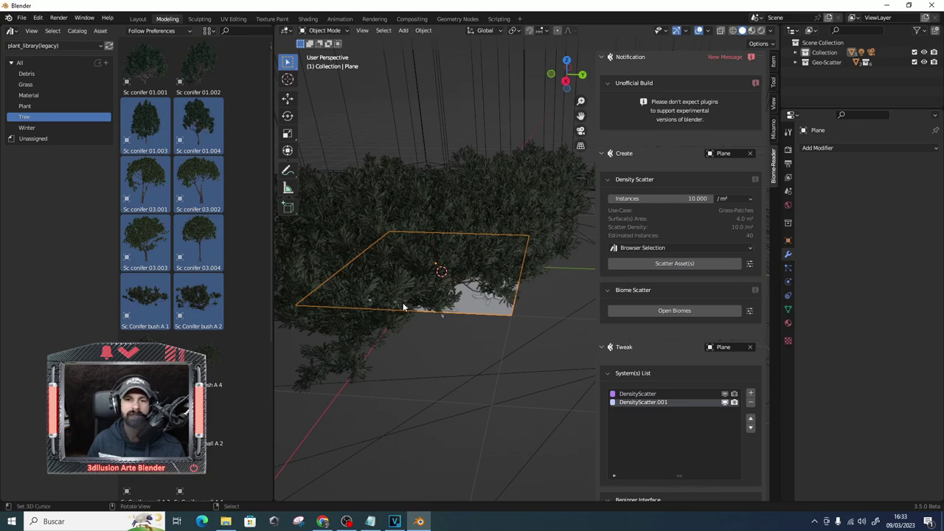
scroll(405, 307, "down", 5)
mouse_move(425, 304)
middle_mouse_down()
mouse_move(532, 321)
mouse_move(439, 271)
mouse_move(436, 307)
middle_mouse_up()
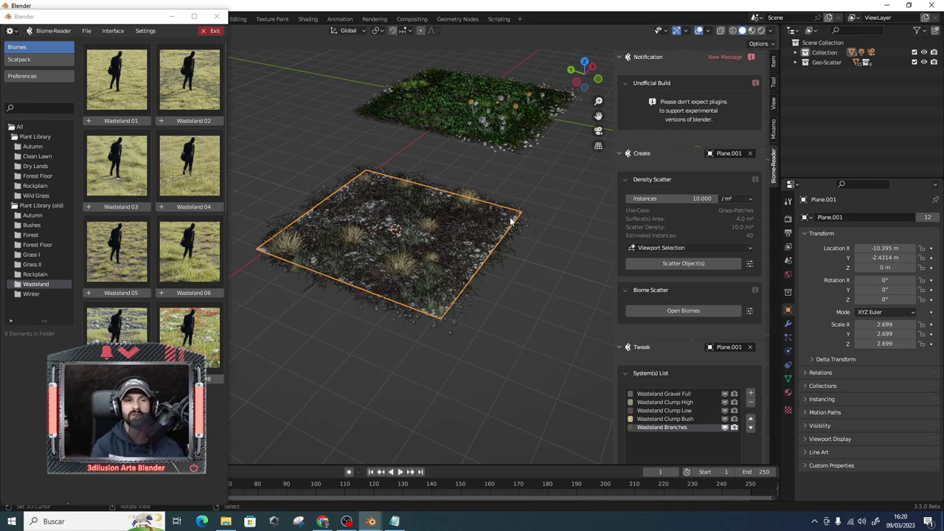
middle_click_drag(510, 220, 483, 260)
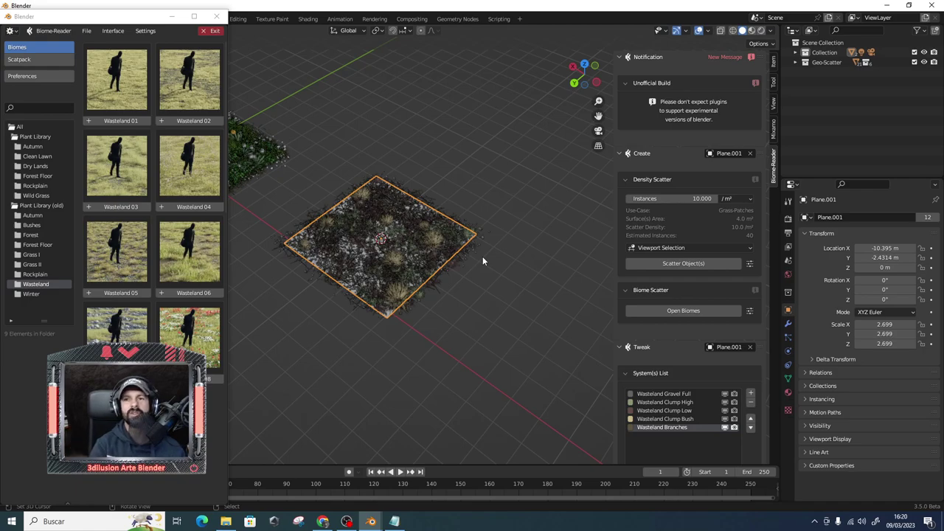